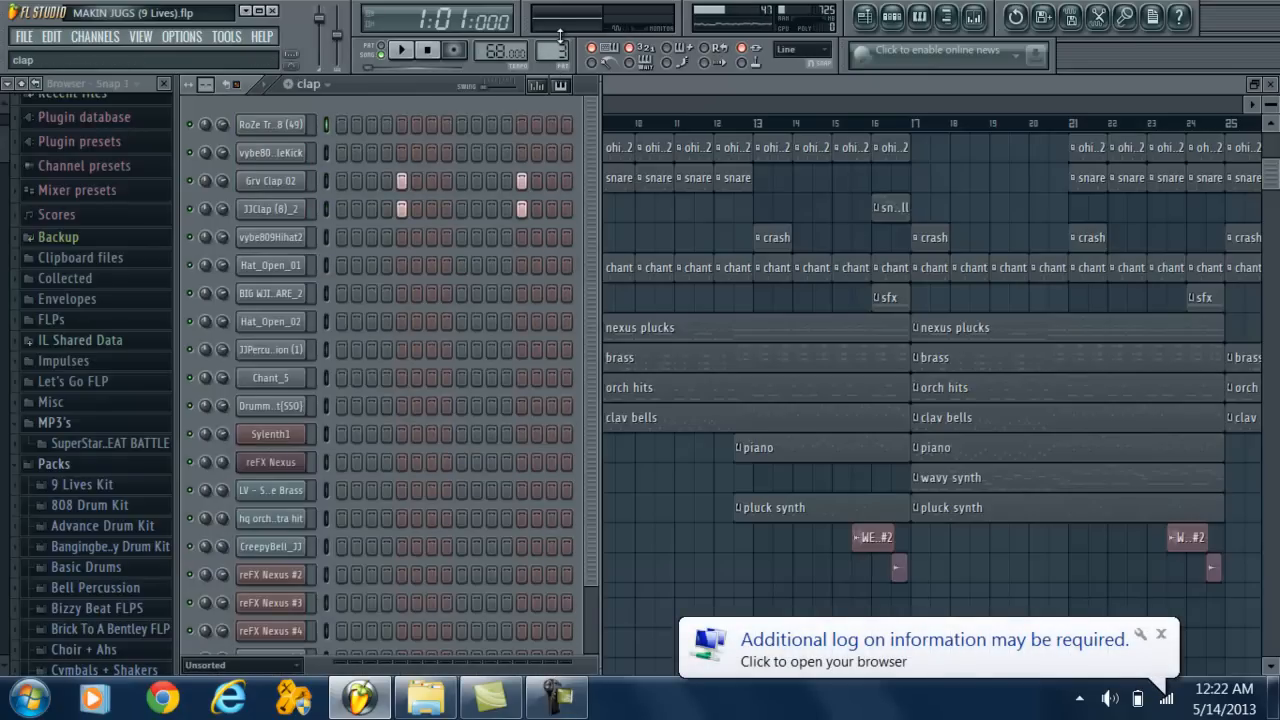
- Dismiss the network and audio-jack notifications covering the playlist
left_click(1162, 636)
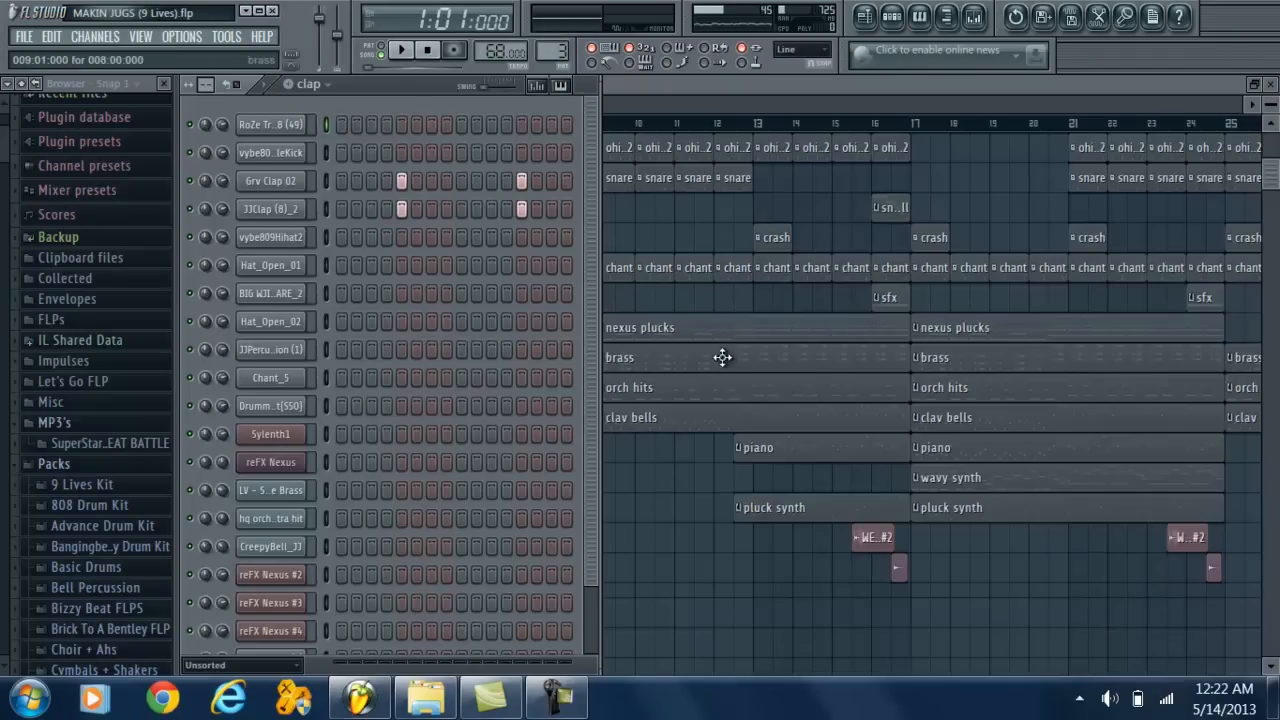
scroll(583, 266, "down", 1)
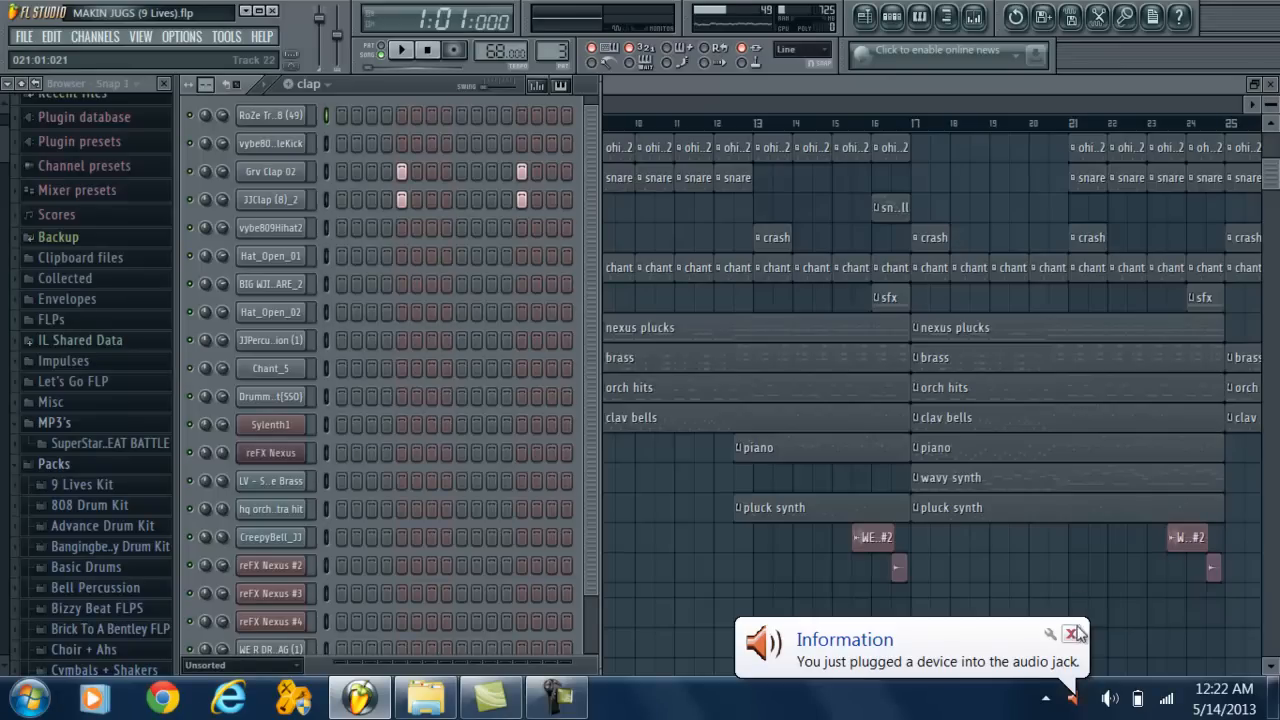
left_click(1071, 633)
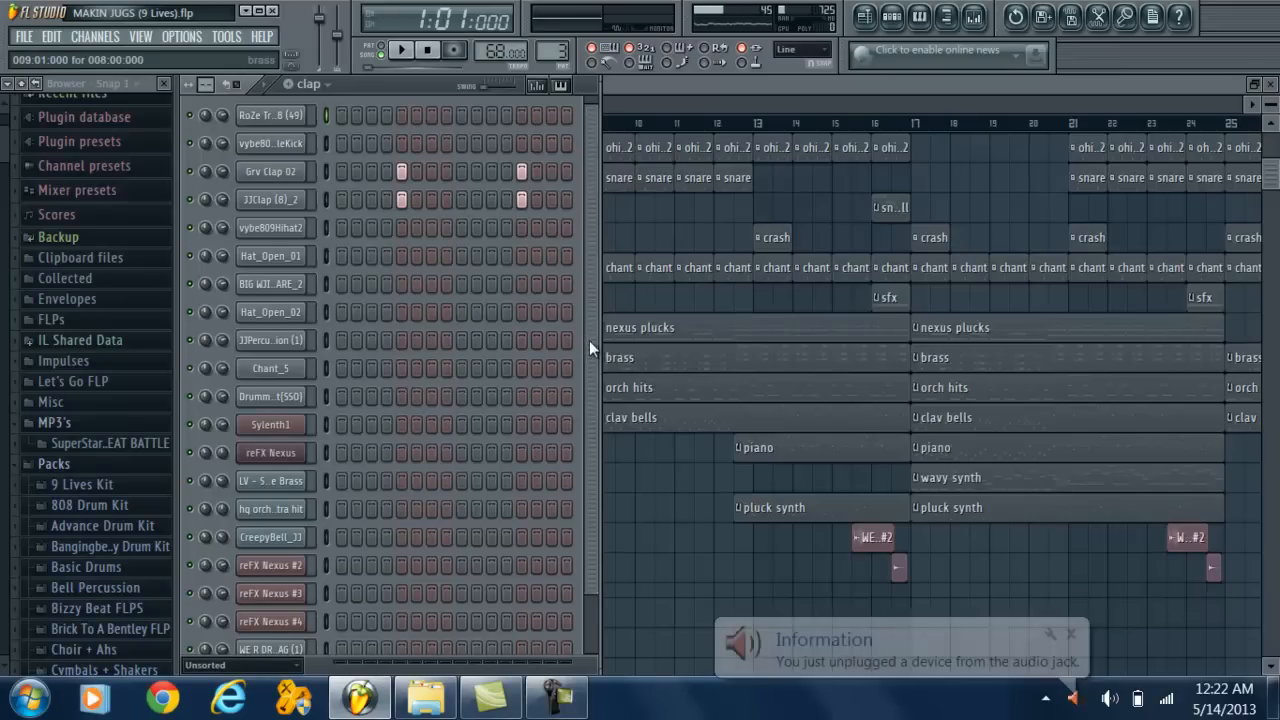
scroll(589, 341, "up", 1)
left_click(1071, 633)
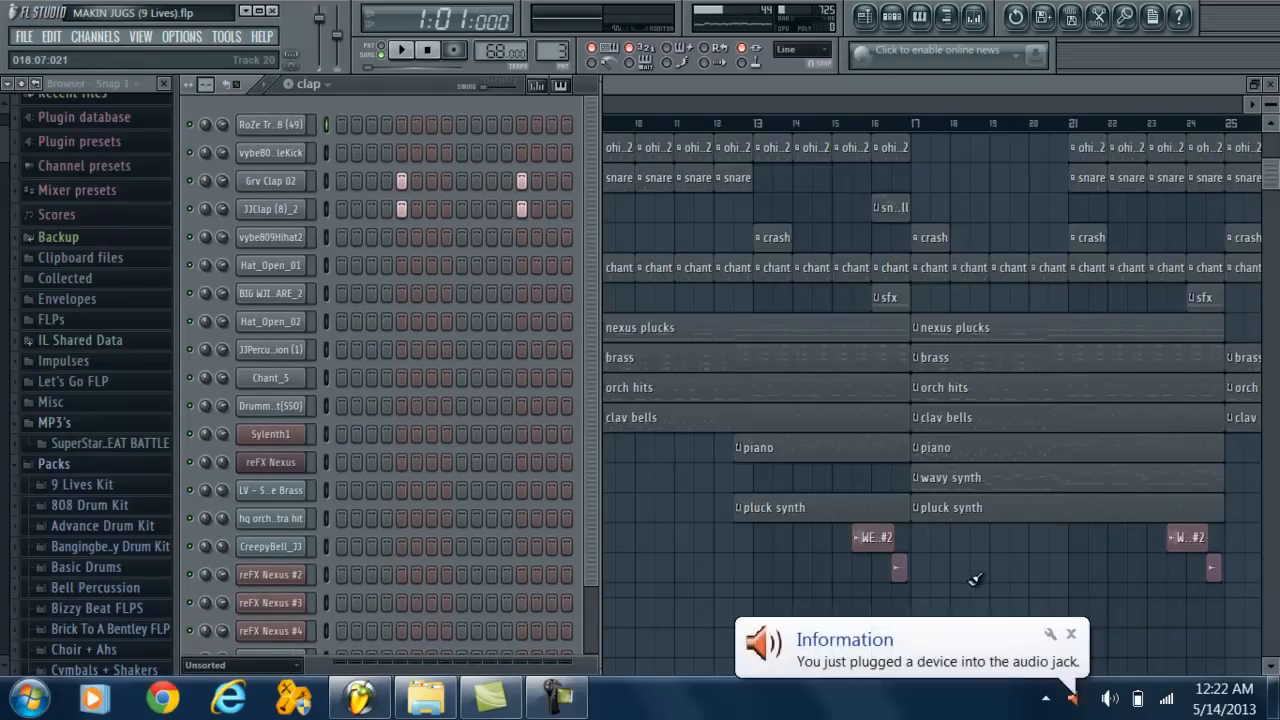
left_click(1073, 632)
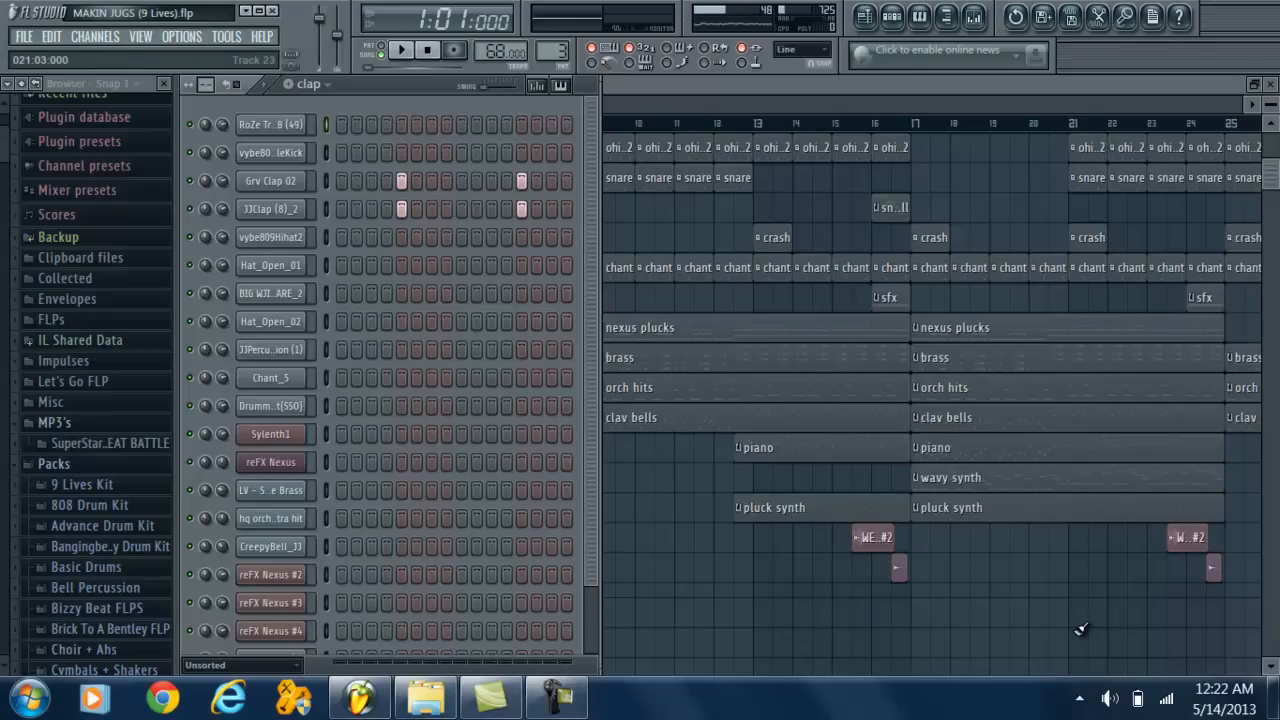
left_click(1079, 630)
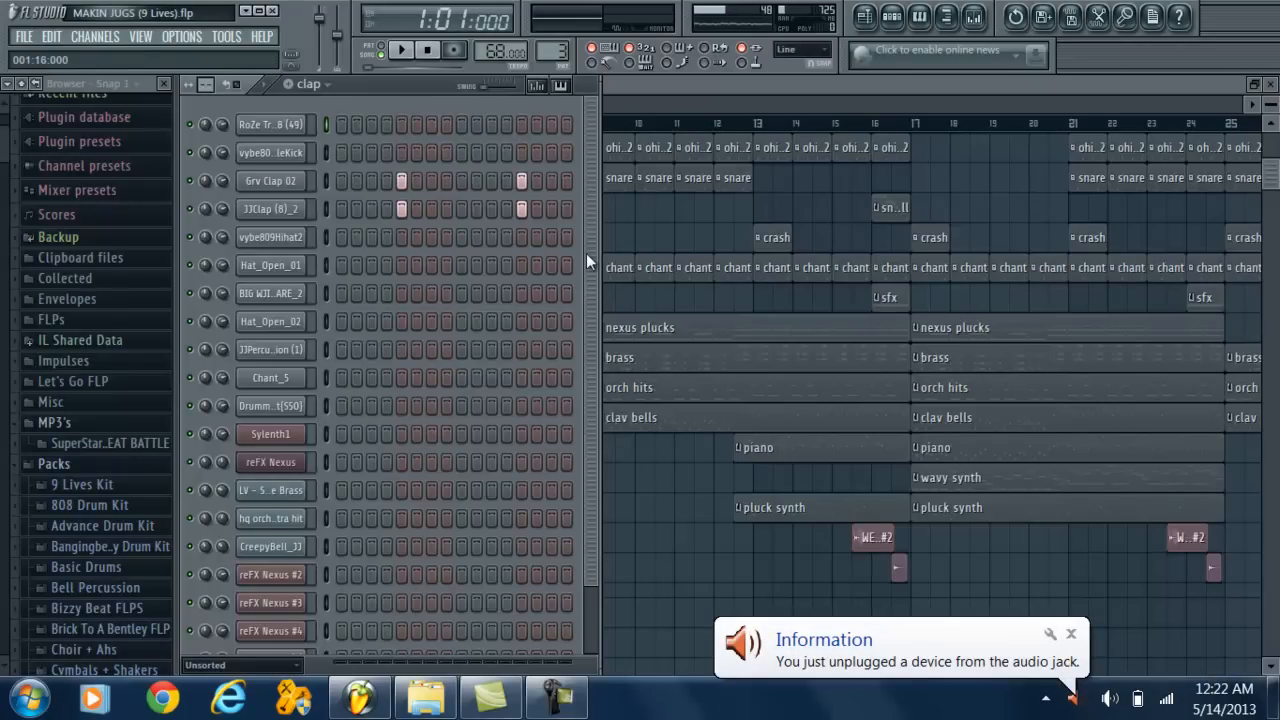
- Hide the step sequencer to reveal the playlist and dismiss the remaining pop-up notifications
left_click(895, 17)
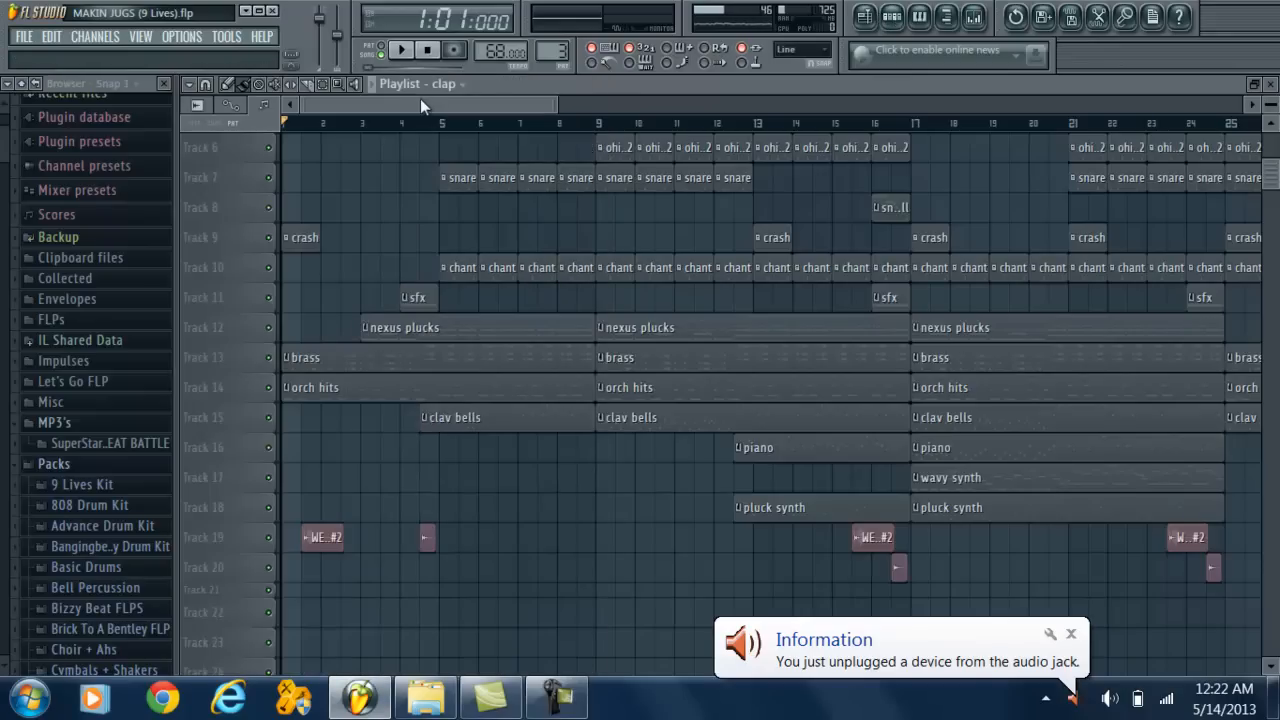
mouse_move(372, 99)
left_mouse_down()
mouse_move(417, 96)
mouse_move(350, 102)
mouse_move(412, 108)
mouse_move(368, 104)
left_mouse_up()
left_click(1072, 636)
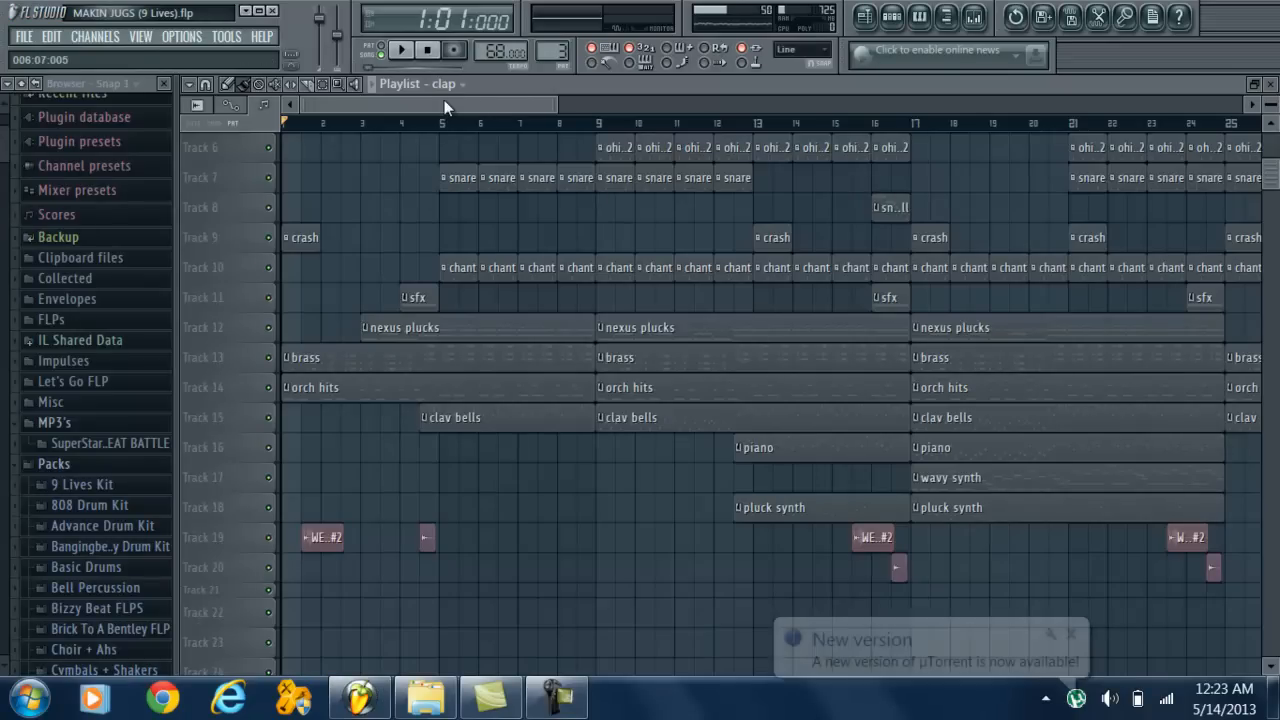
left_click(1057, 642)
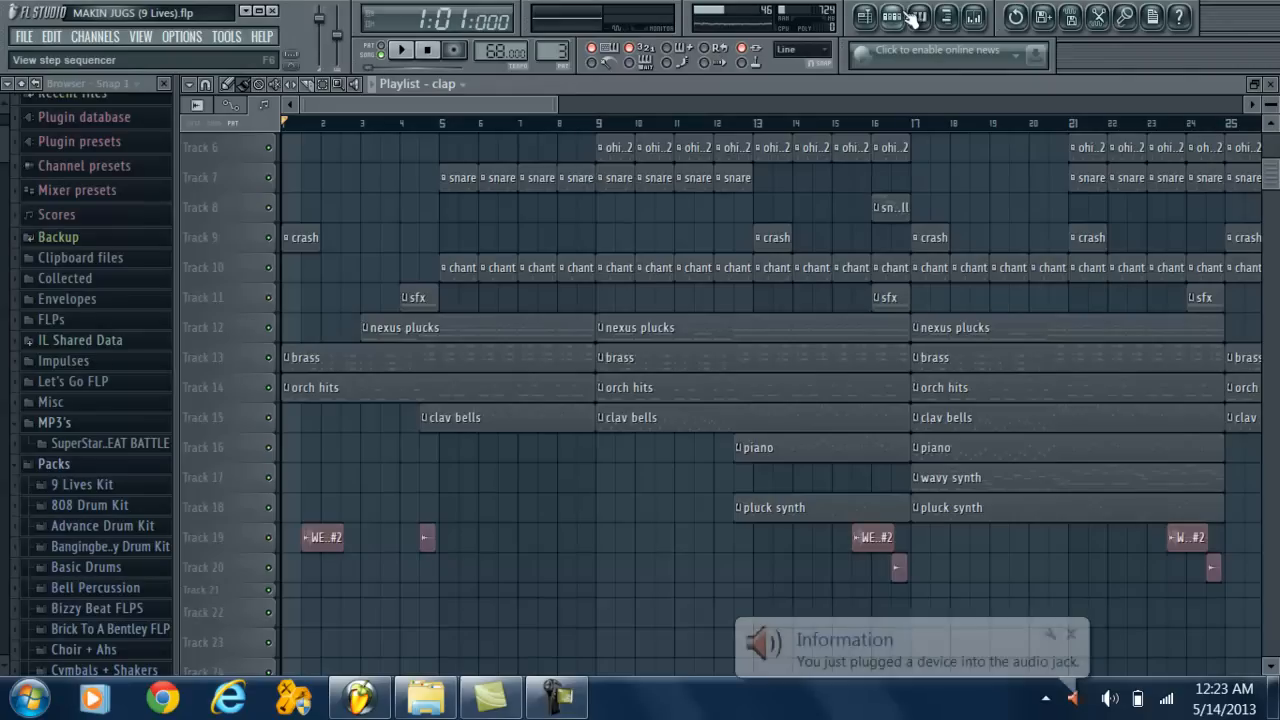
- Bring up the mixer and display the low band of the Maximus plugin on the Master track
left_click(973, 17)
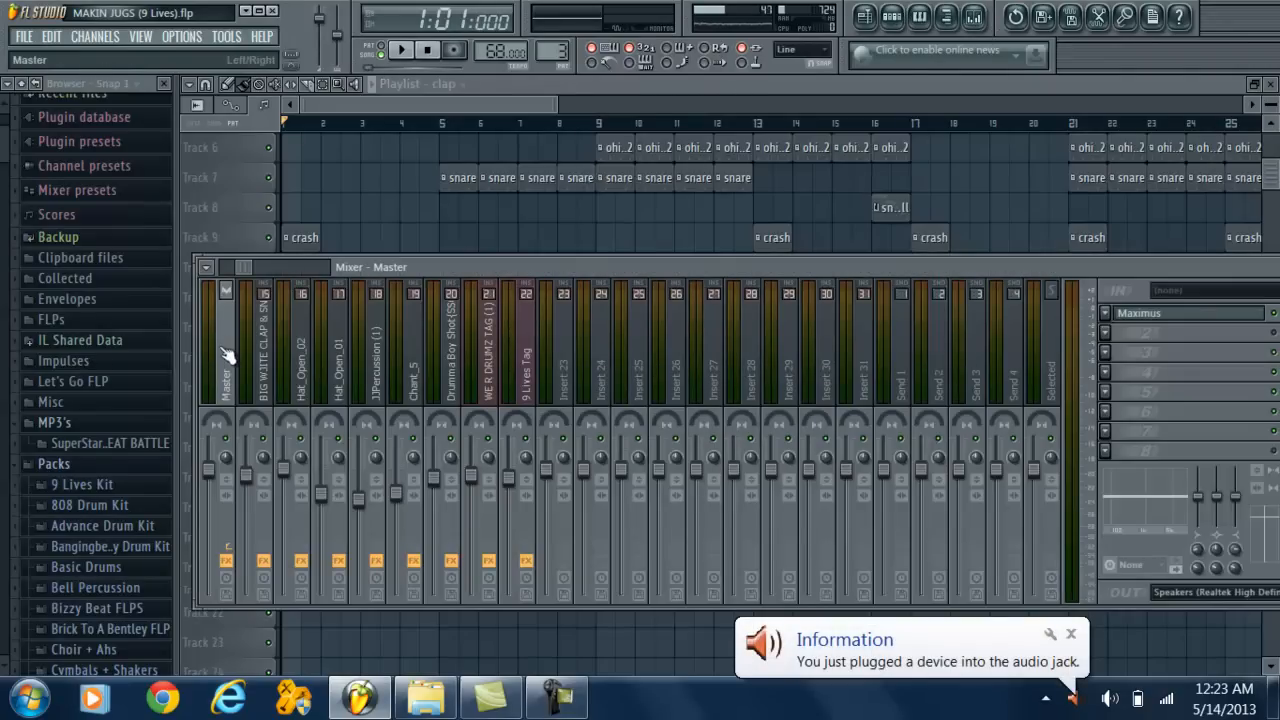
left_click_drag(874, 268, 777, 208)
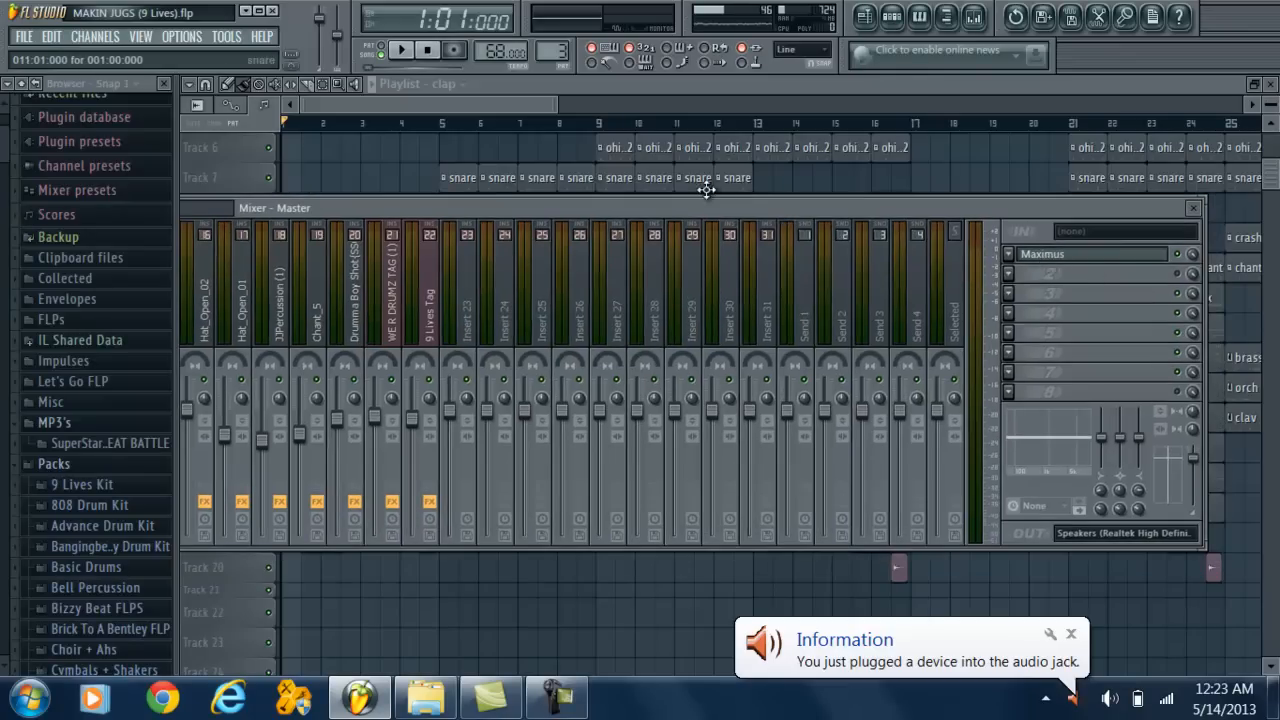
left_click(1044, 262)
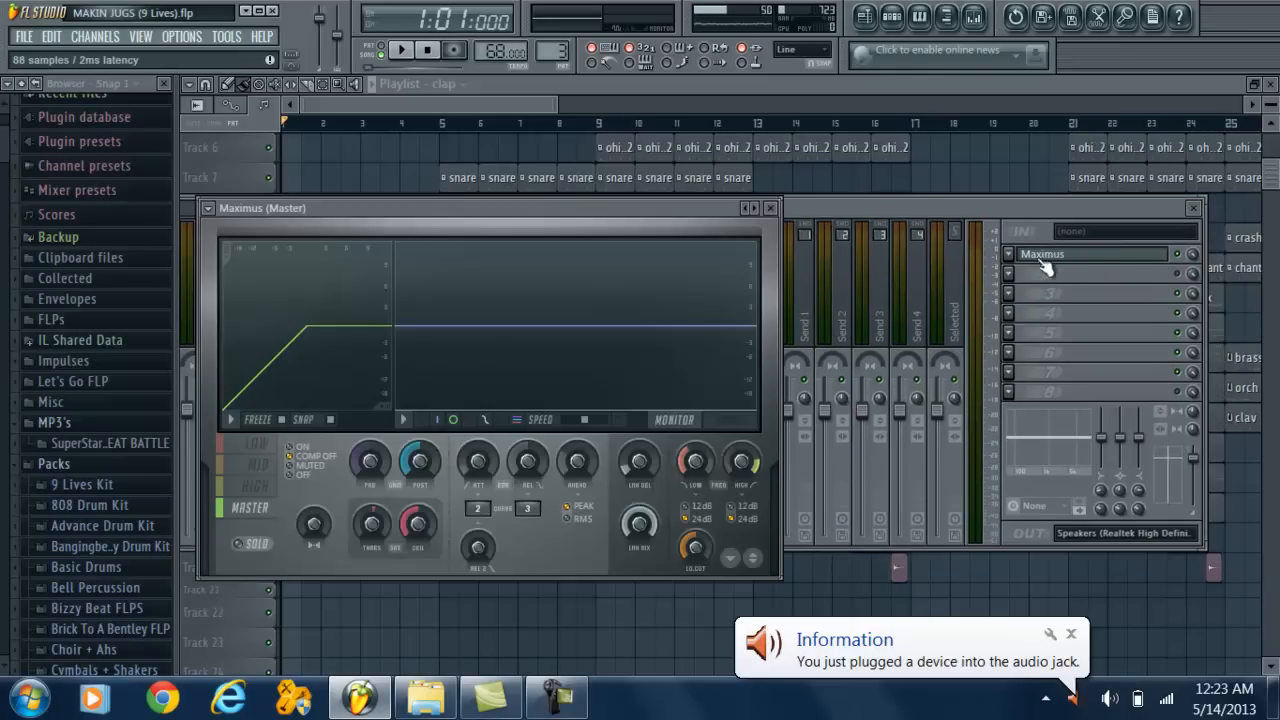
left_click(257, 443)
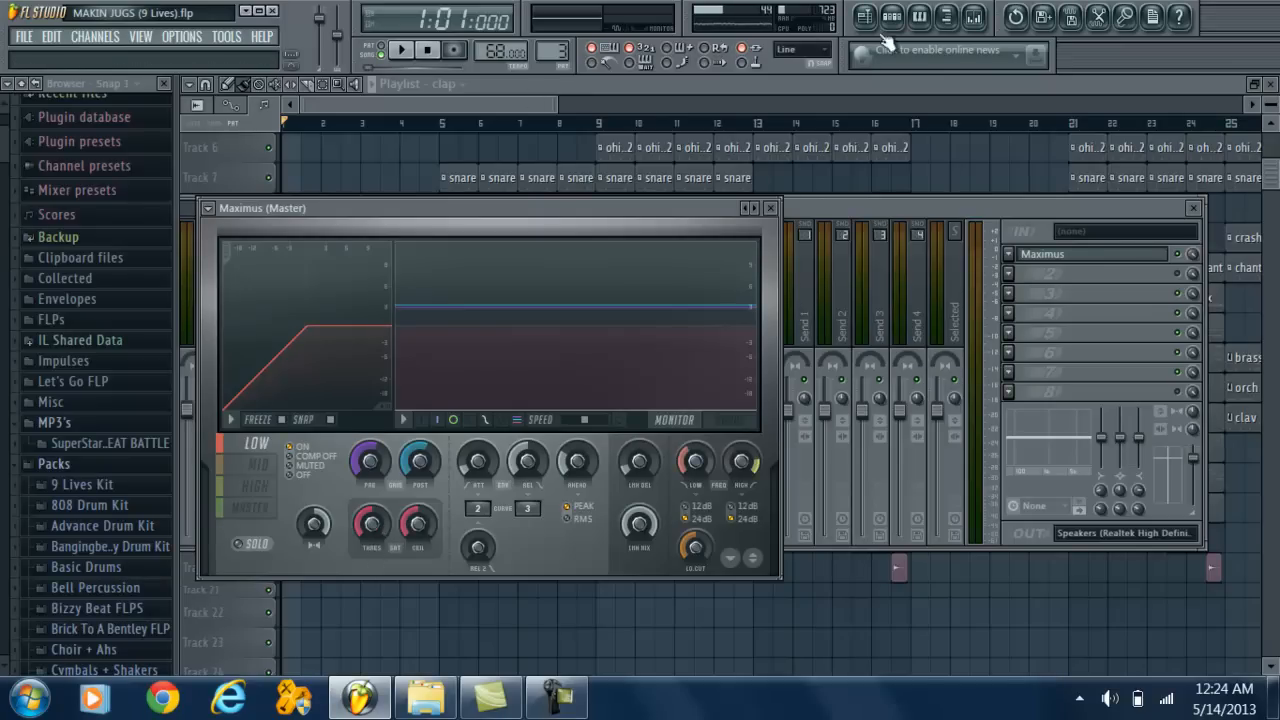
- Select the playlist from bar 21 to bar 25 and play back part of that section
left_click(460, 98)
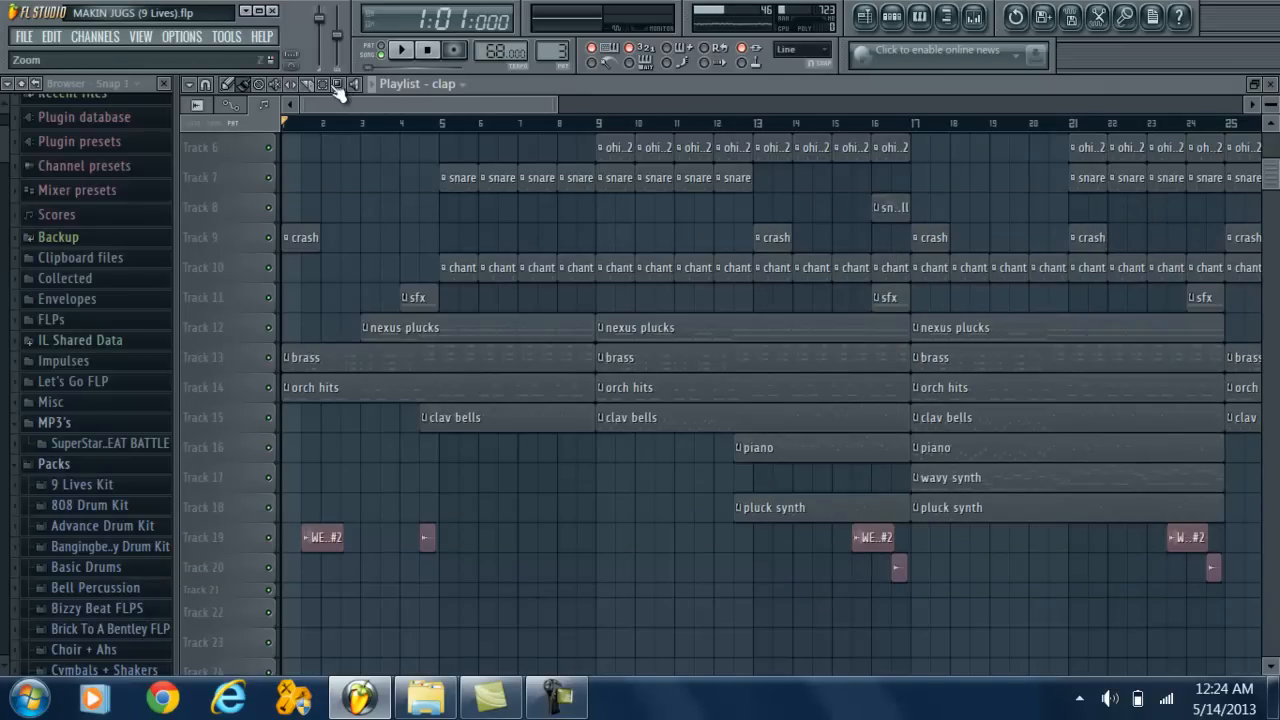
left_click_drag(389, 107, 545, 112)
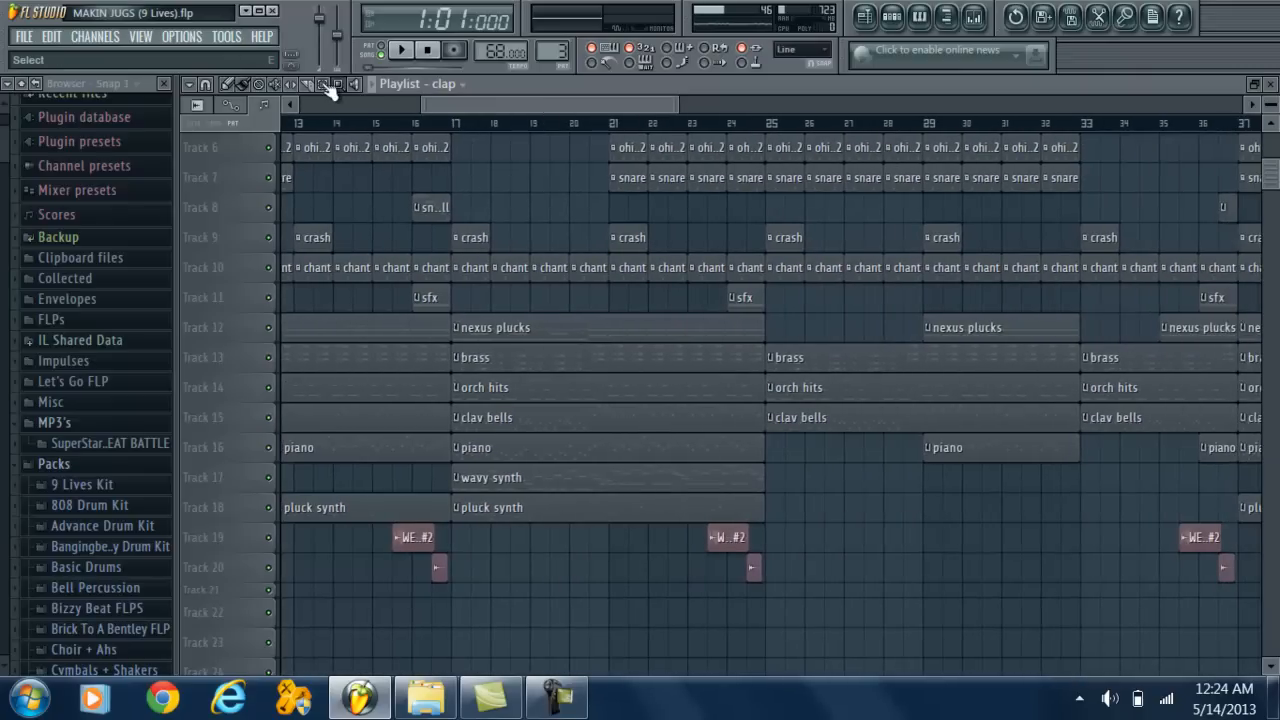
left_click_drag(612, 130, 766, 124)
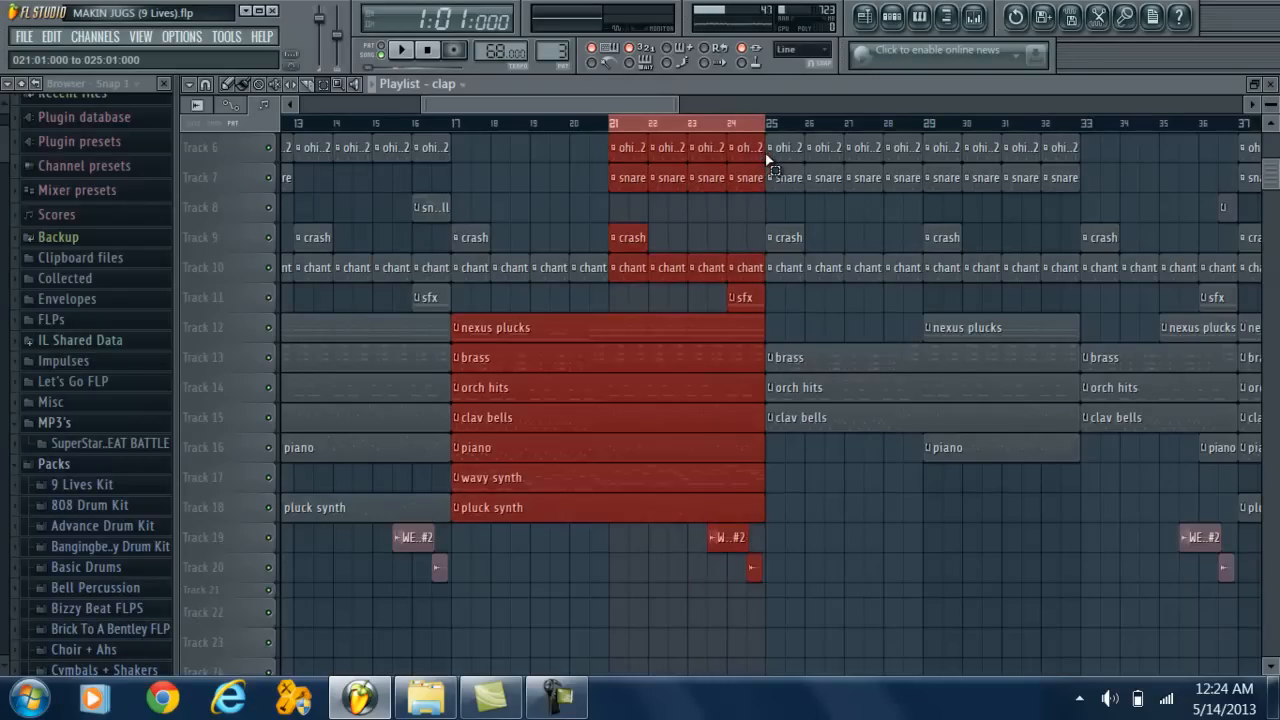
left_click(412, 54)
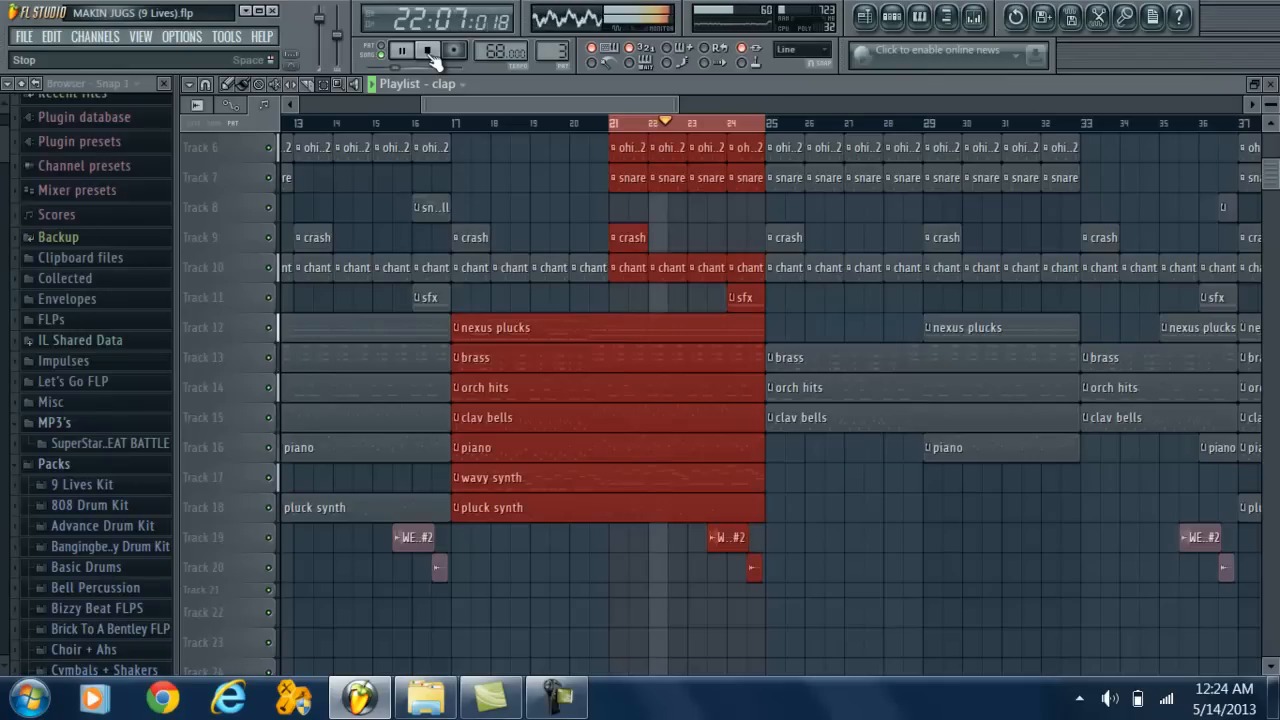
left_click(428, 52)
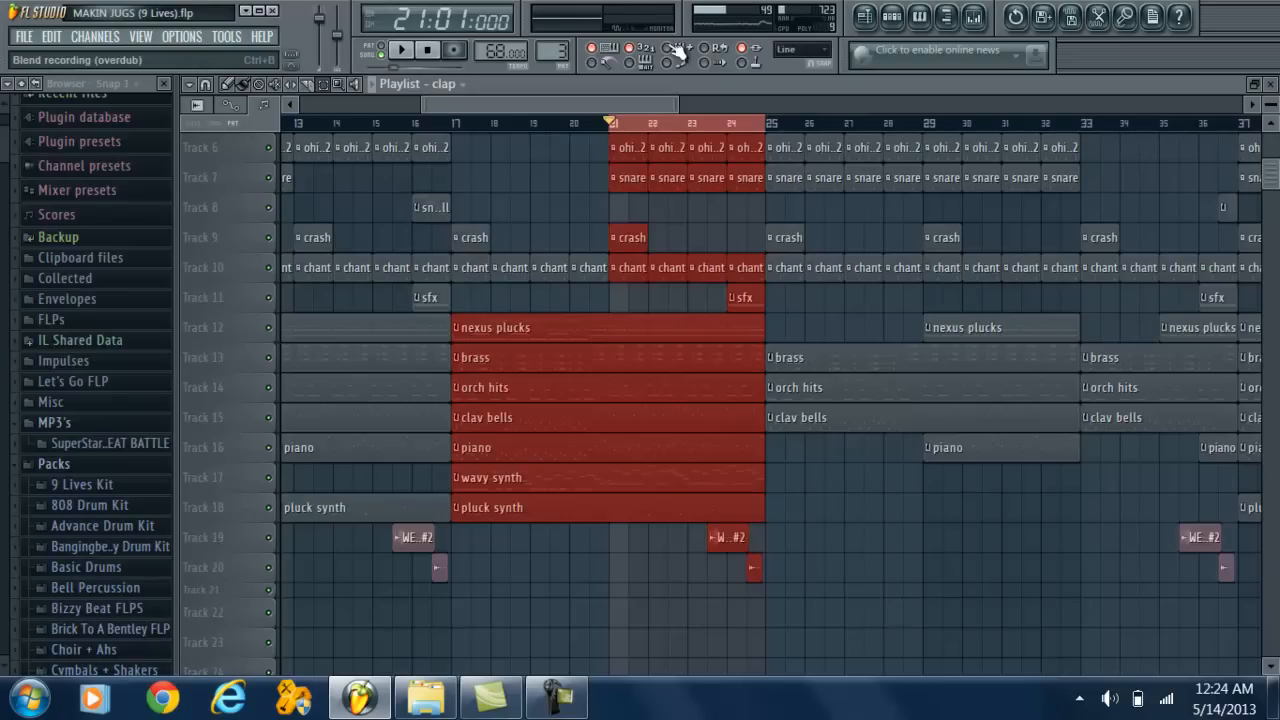
- Reopen the mixer showing the Master and first insert tracks, positioned so the Master's effect slots are in view
left_click(973, 17)
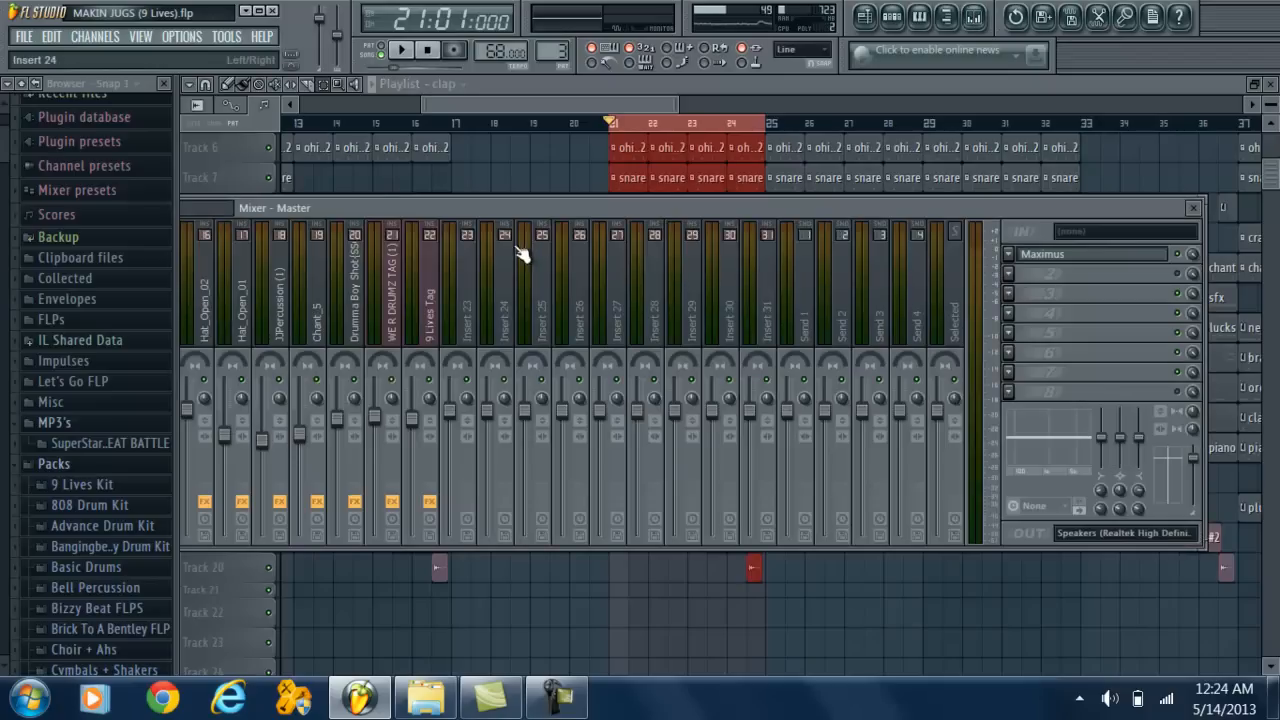
left_click_drag(350, 207, 395, 182)
left_click_drag(273, 184, 251, 191)
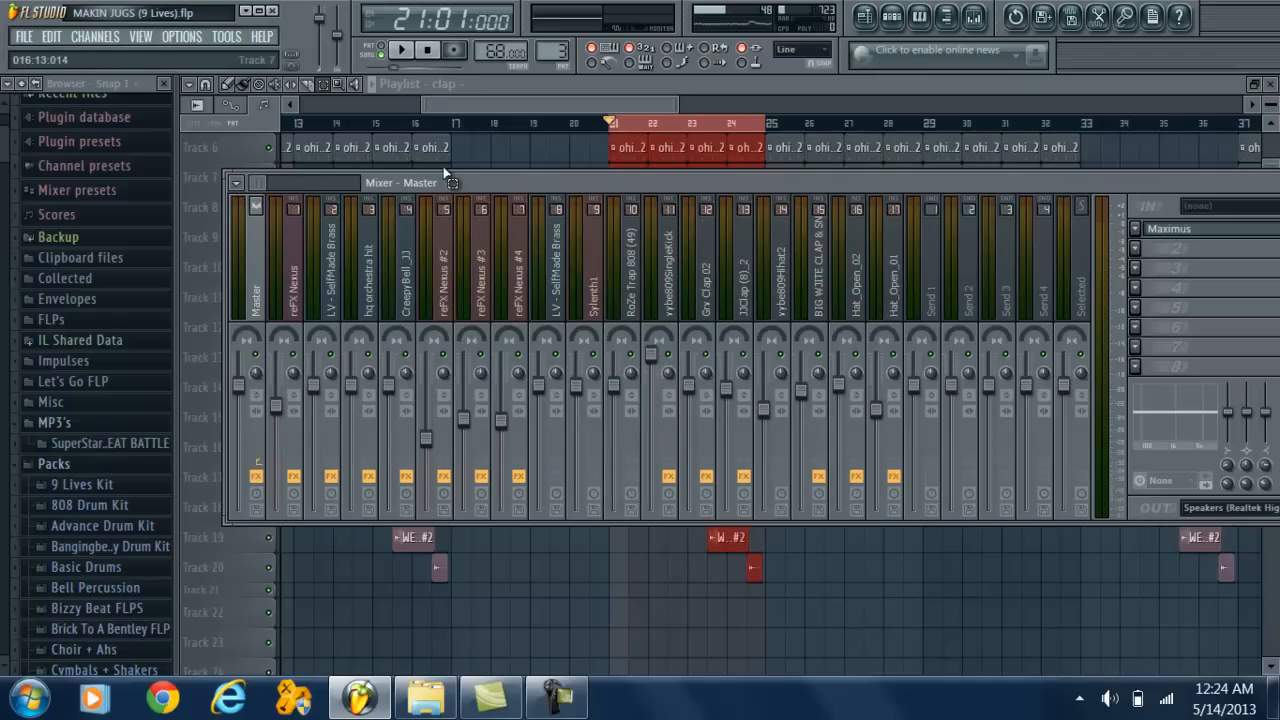
left_click(245, 90)
left_click(972, 22)
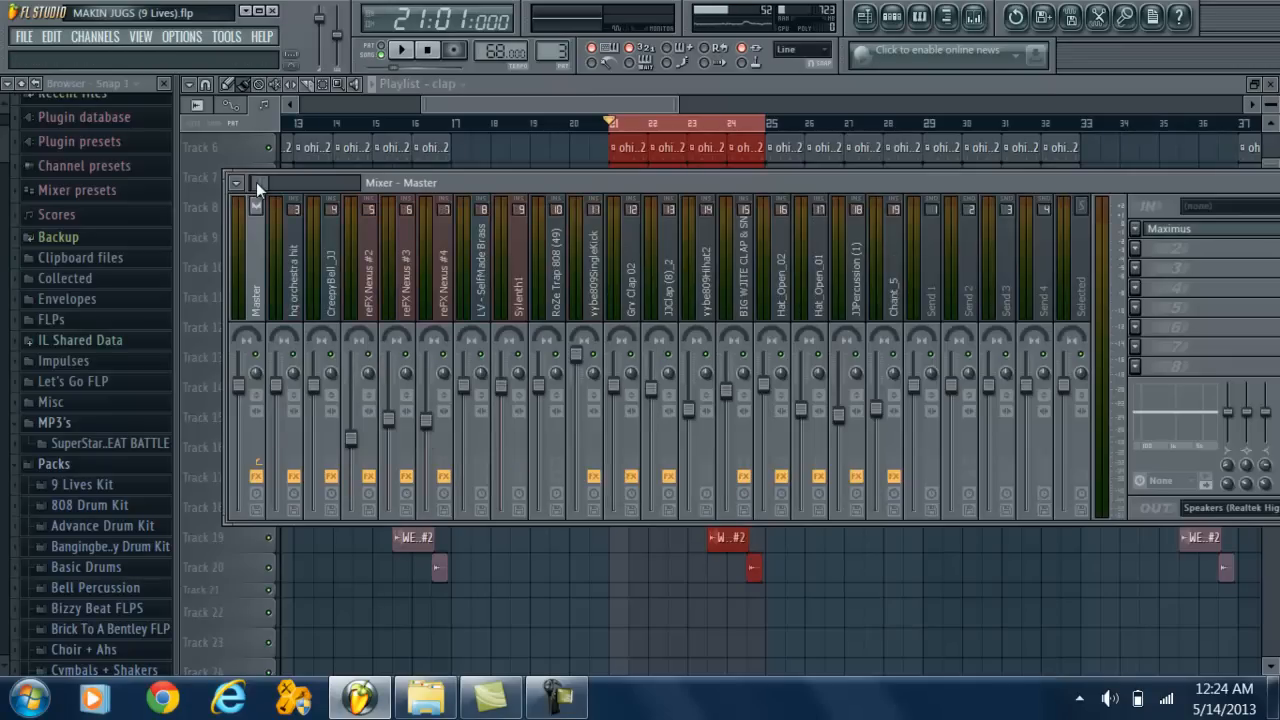
left_click_drag(528, 189, 470, 165)
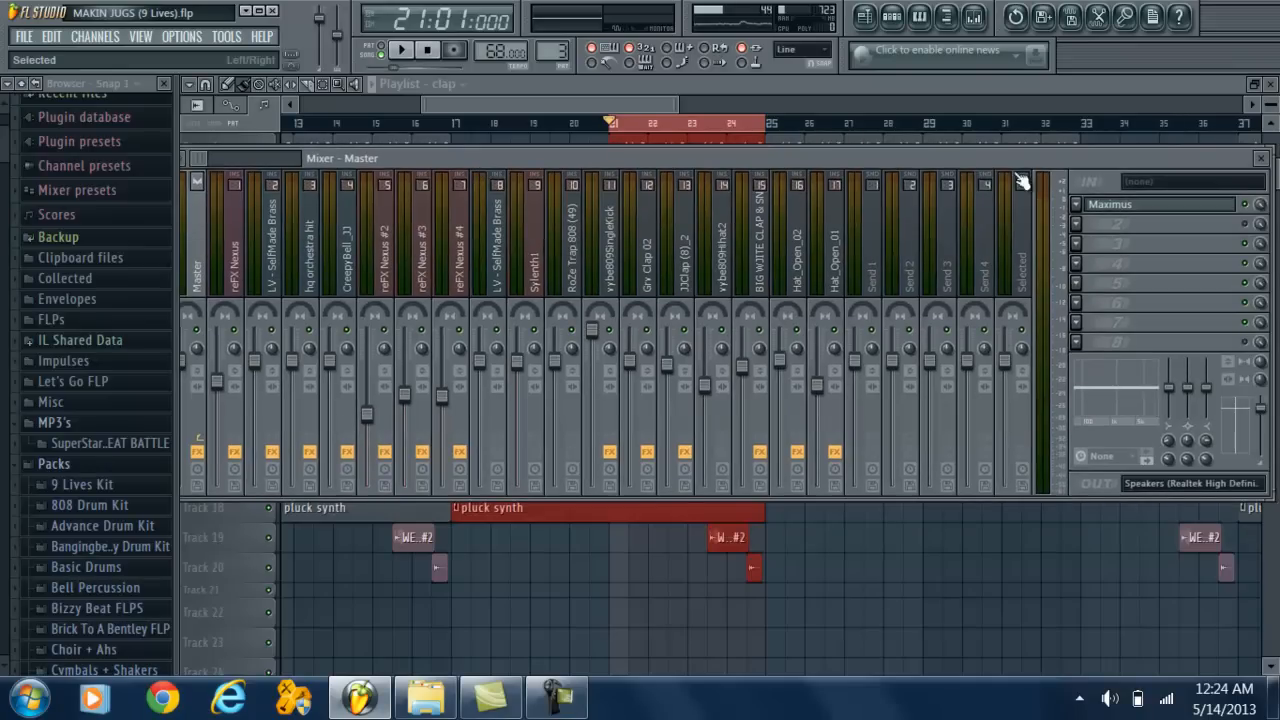
- Open Maximus on the Master track, solo its low band and audition the selected bars
left_click(1163, 206)
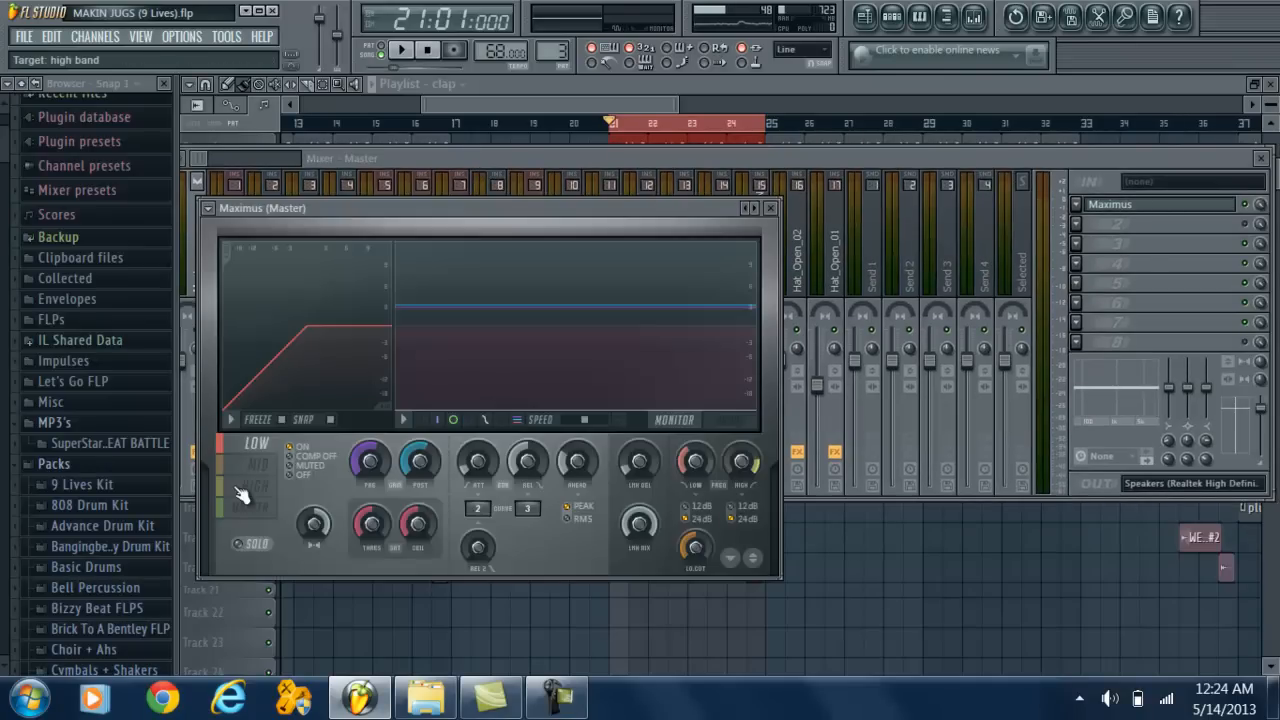
left_click(244, 546)
left_click(400, 50)
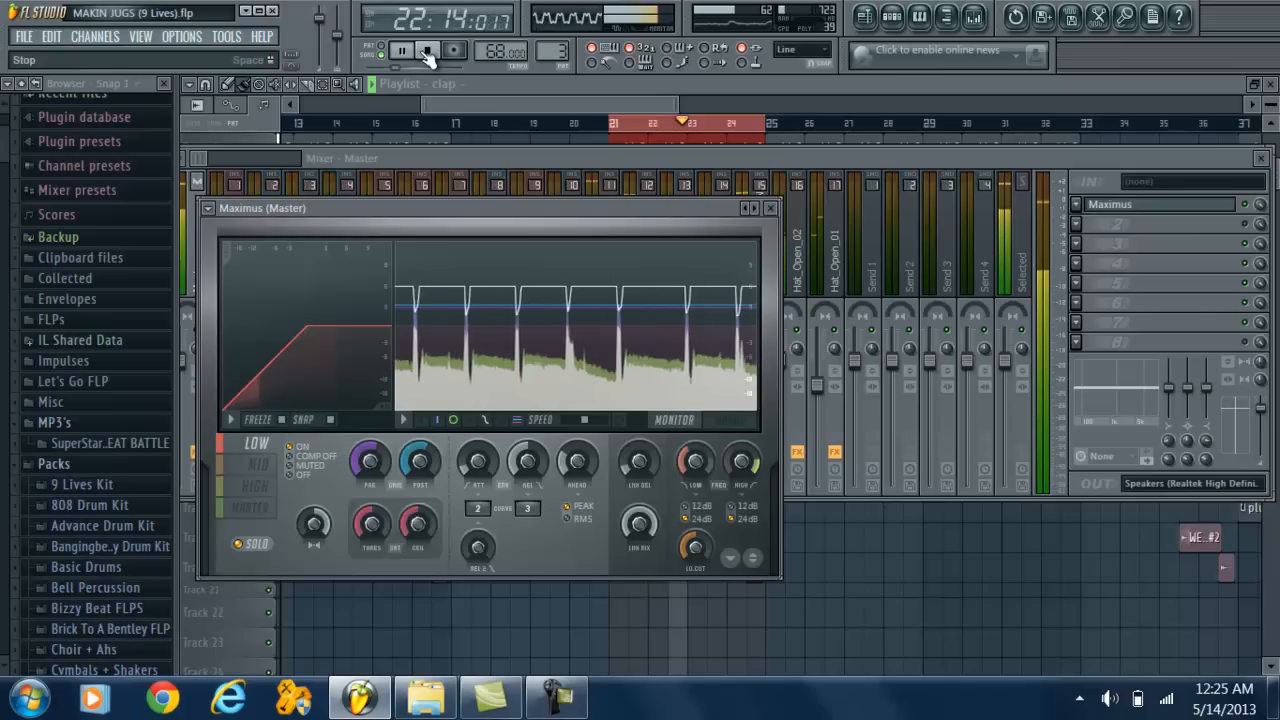
left_click(425, 52)
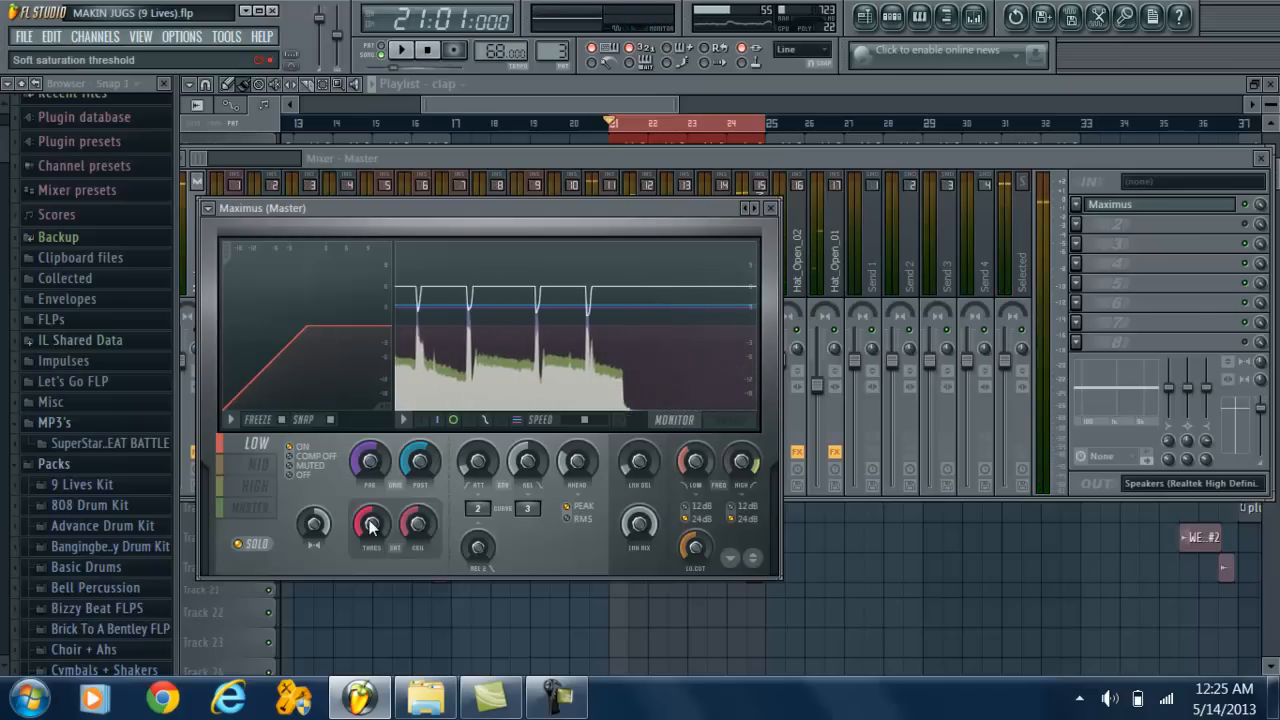
- Try clearing the low band's soft saturation threshold and audition the selected bars for comparison
right_click(396, 475)
left_click(406, 408)
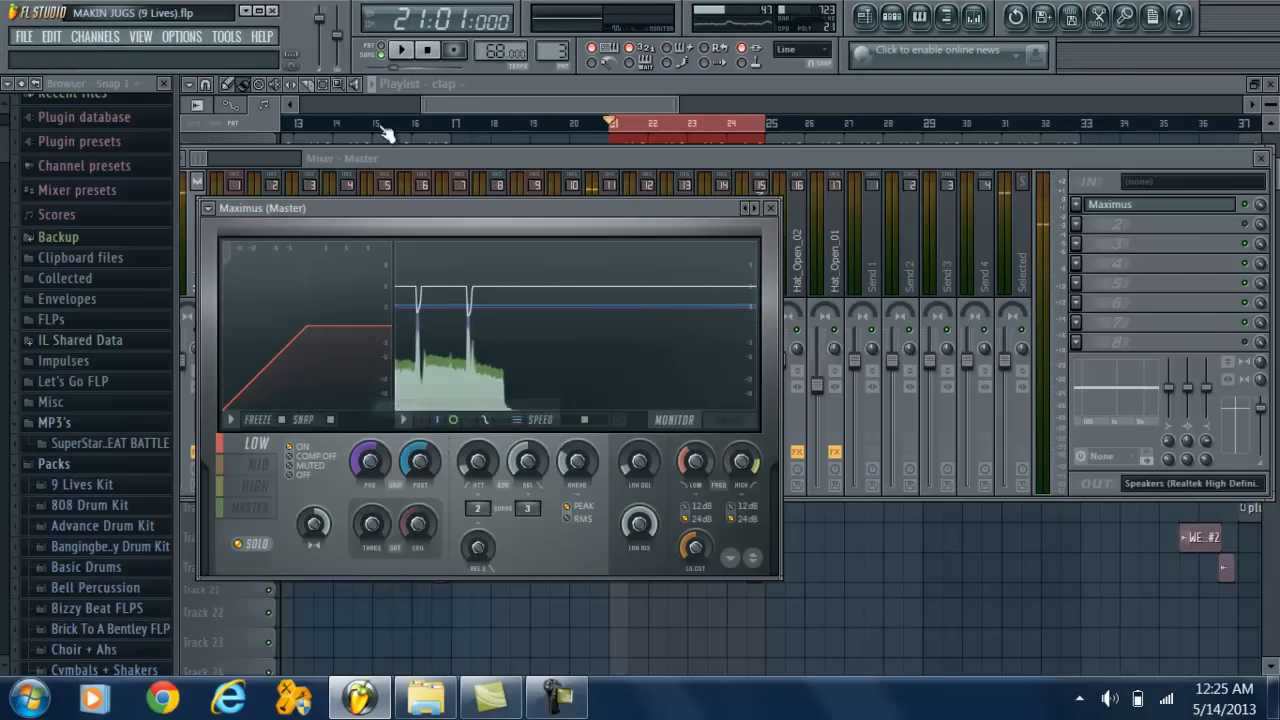
left_click(401, 50)
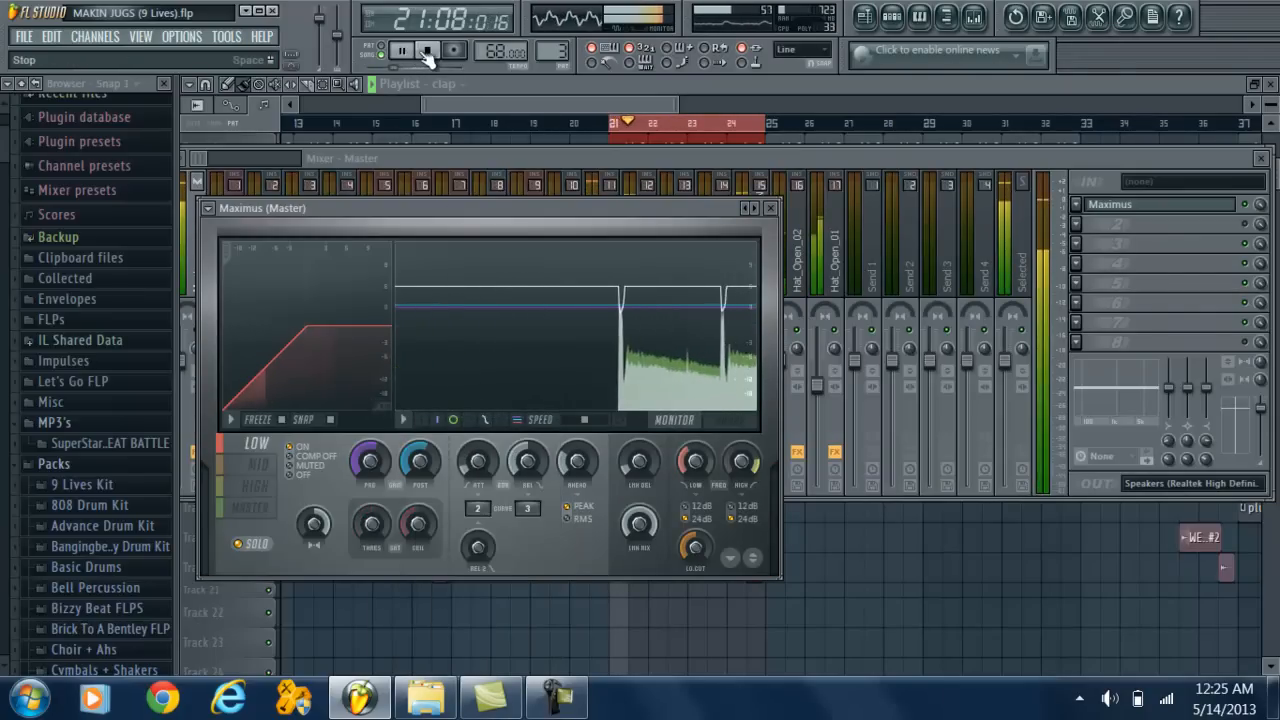
left_click(428, 51)
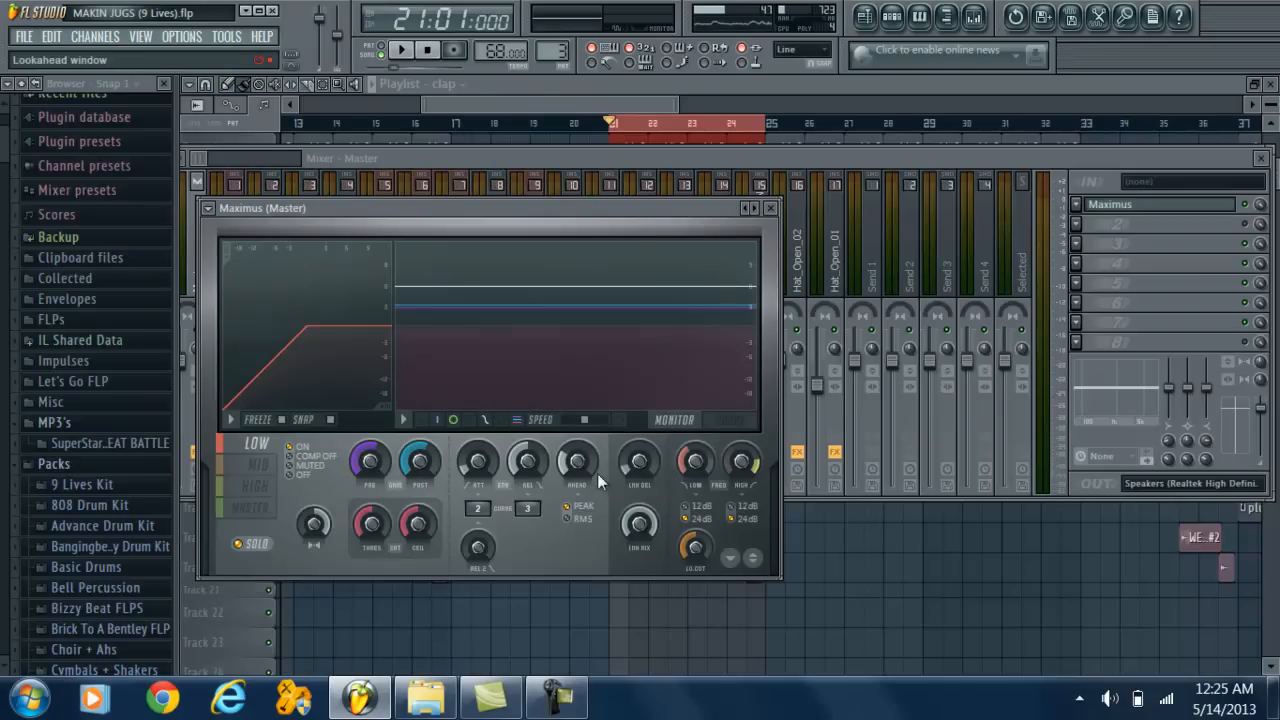
- Examine the low band crossover frequency and compare the high, mid and low band settings in Maximus
right_click(700, 470)
left_click(692, 469)
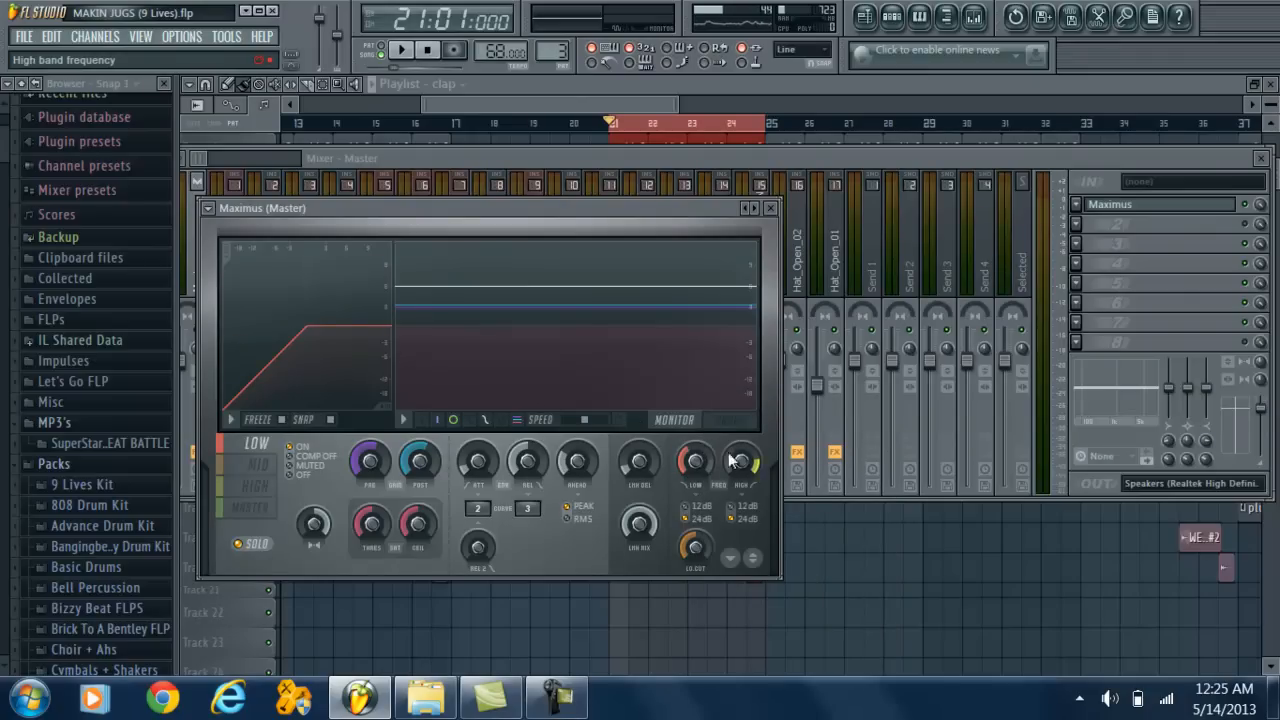
left_click(258, 484)
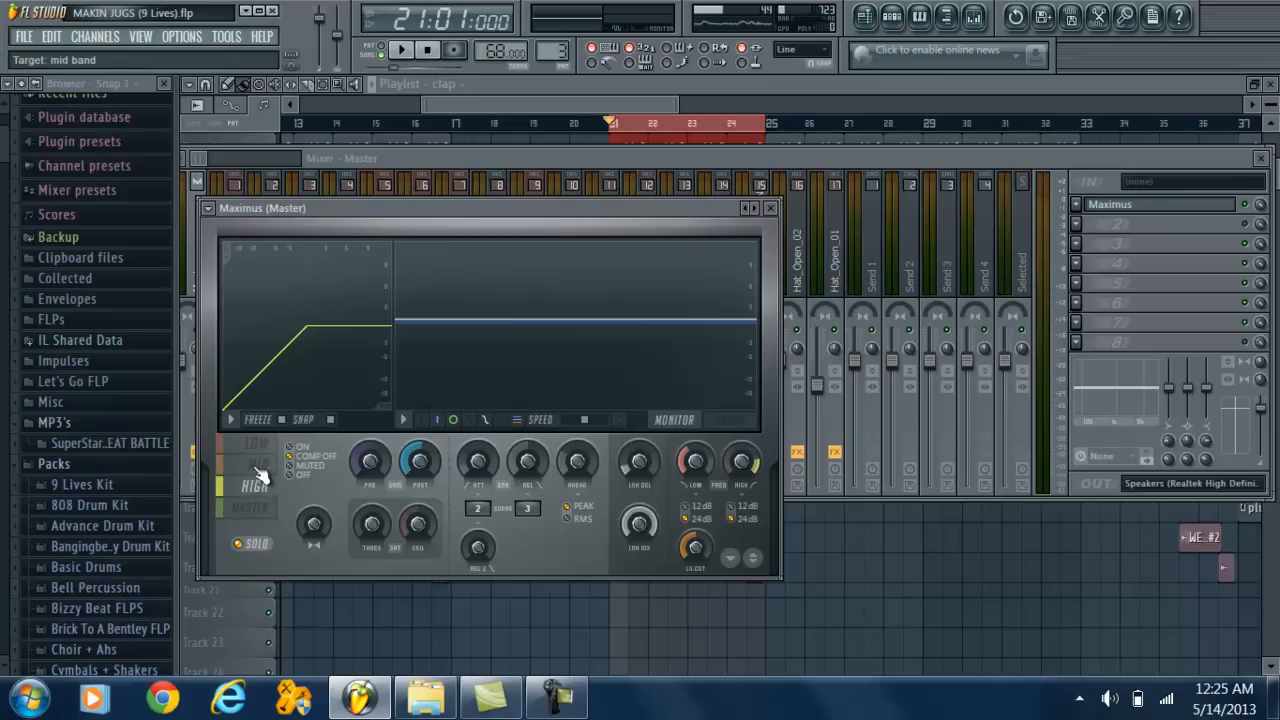
left_click(258, 466)
left_click(261, 446)
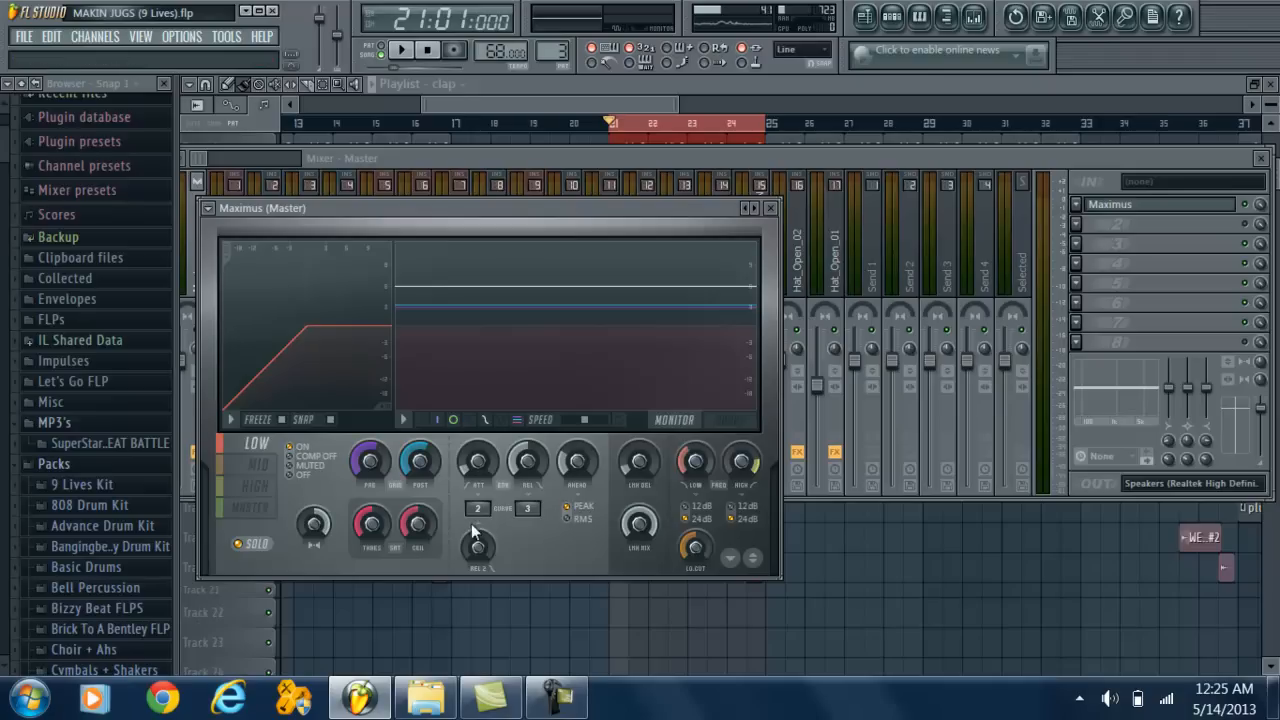
- Audition the soloed mid band over the selected bars and display the high band's settings
left_click(257, 464)
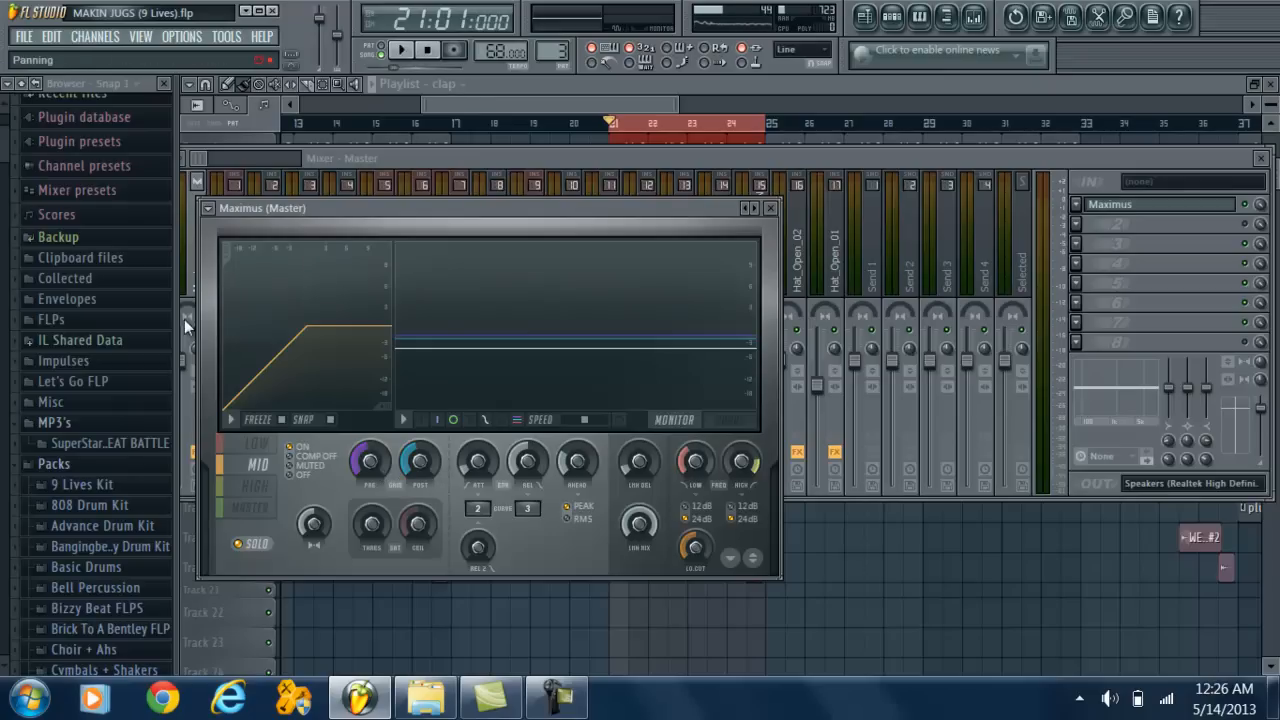
left_click(403, 49)
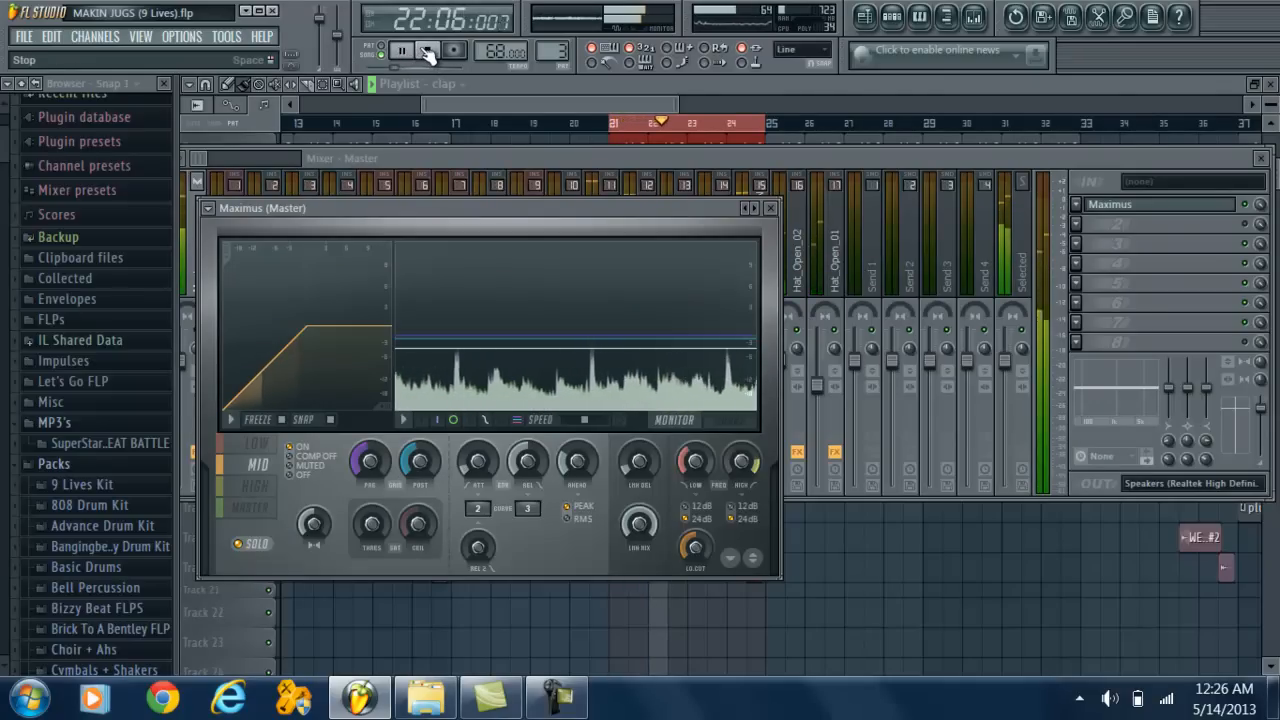
left_click(427, 51)
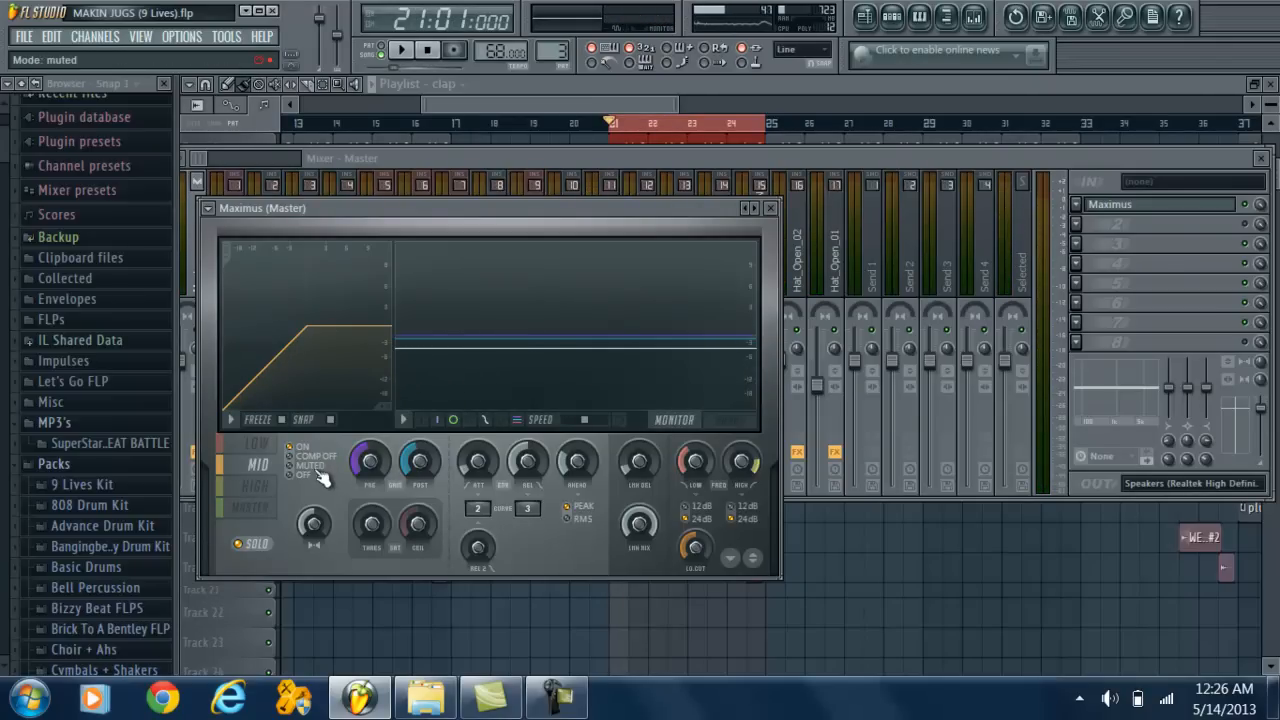
left_click(257, 487)
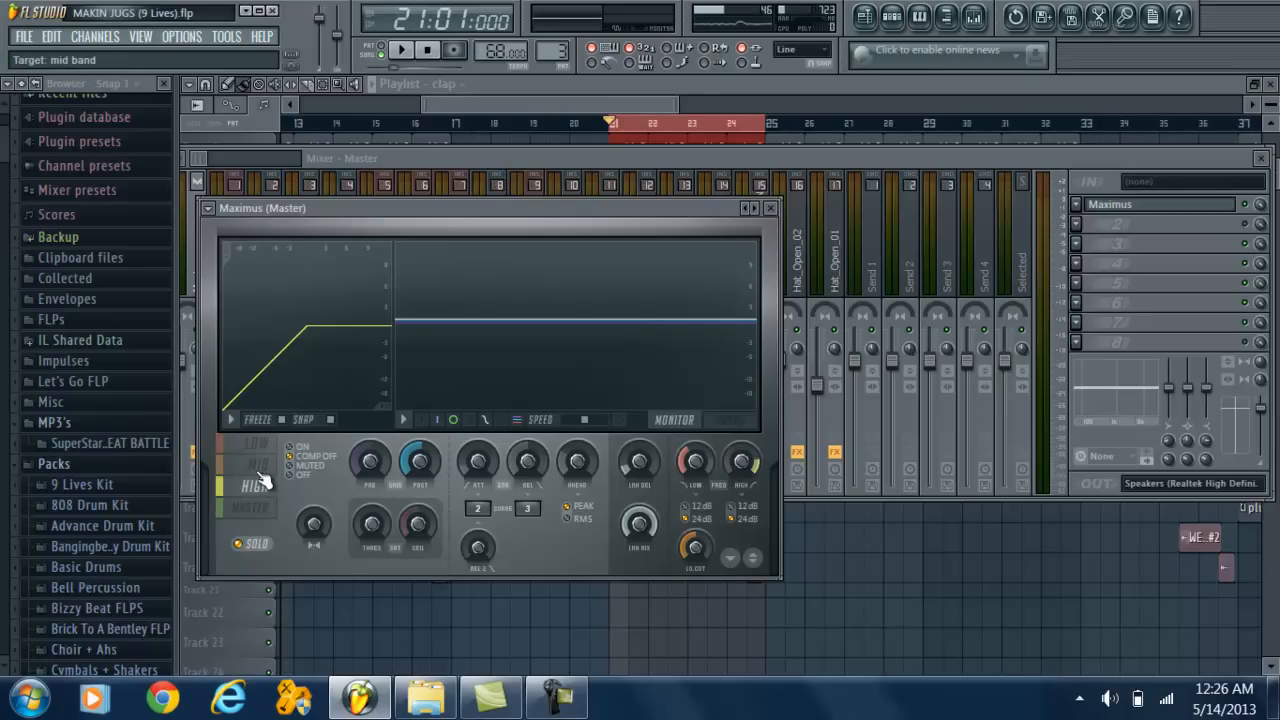
- Compare the mid, high and master band settings in Maximus, including the master band's soft saturation controls
left_click(263, 467)
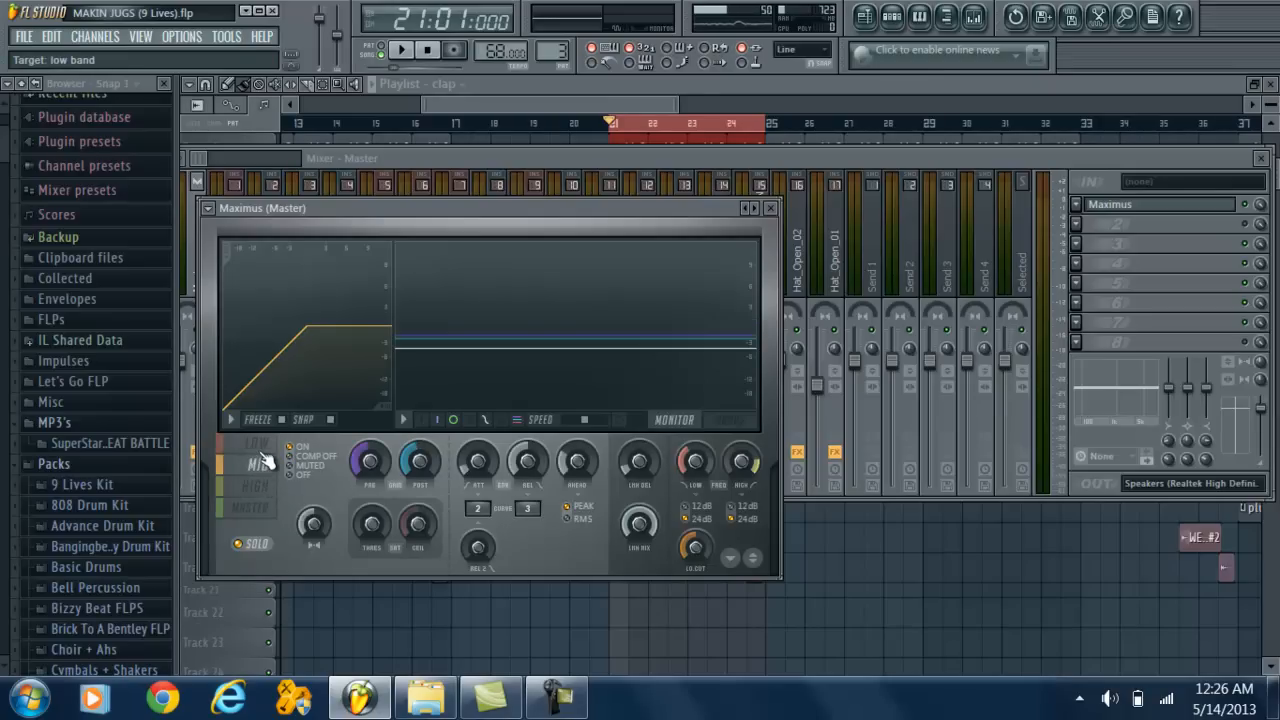
left_click(257, 485)
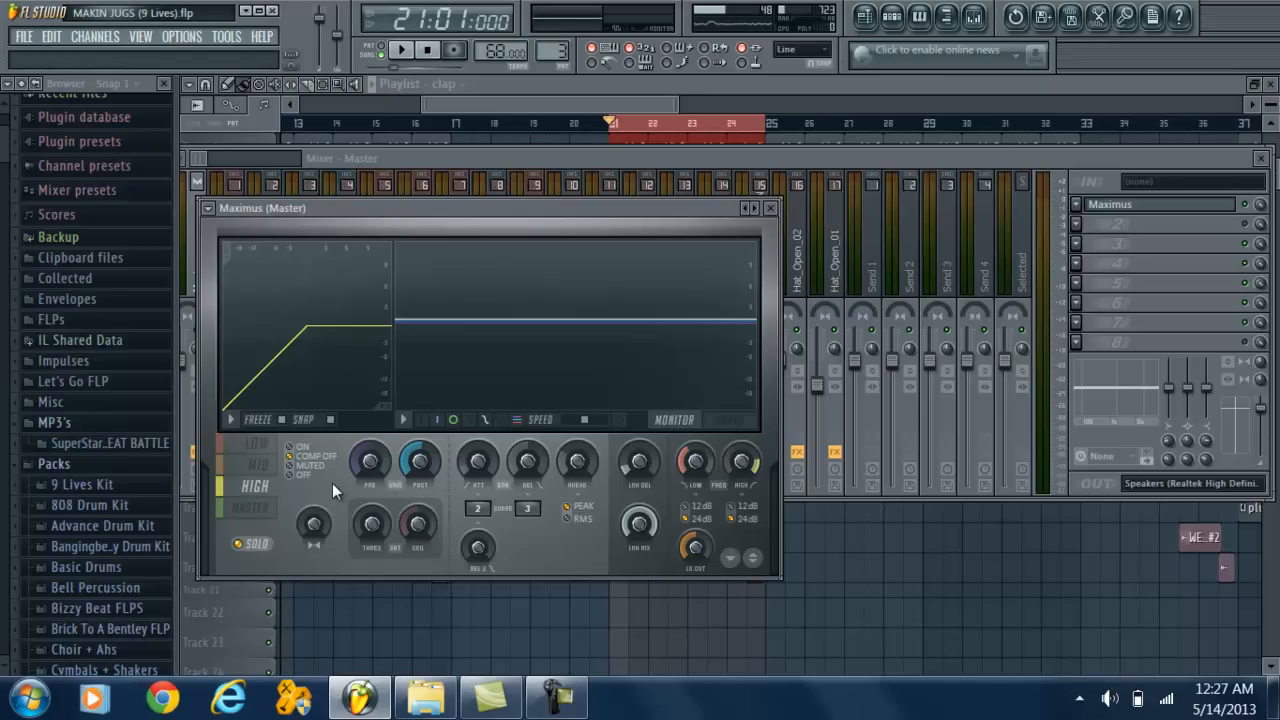
left_click(238, 514)
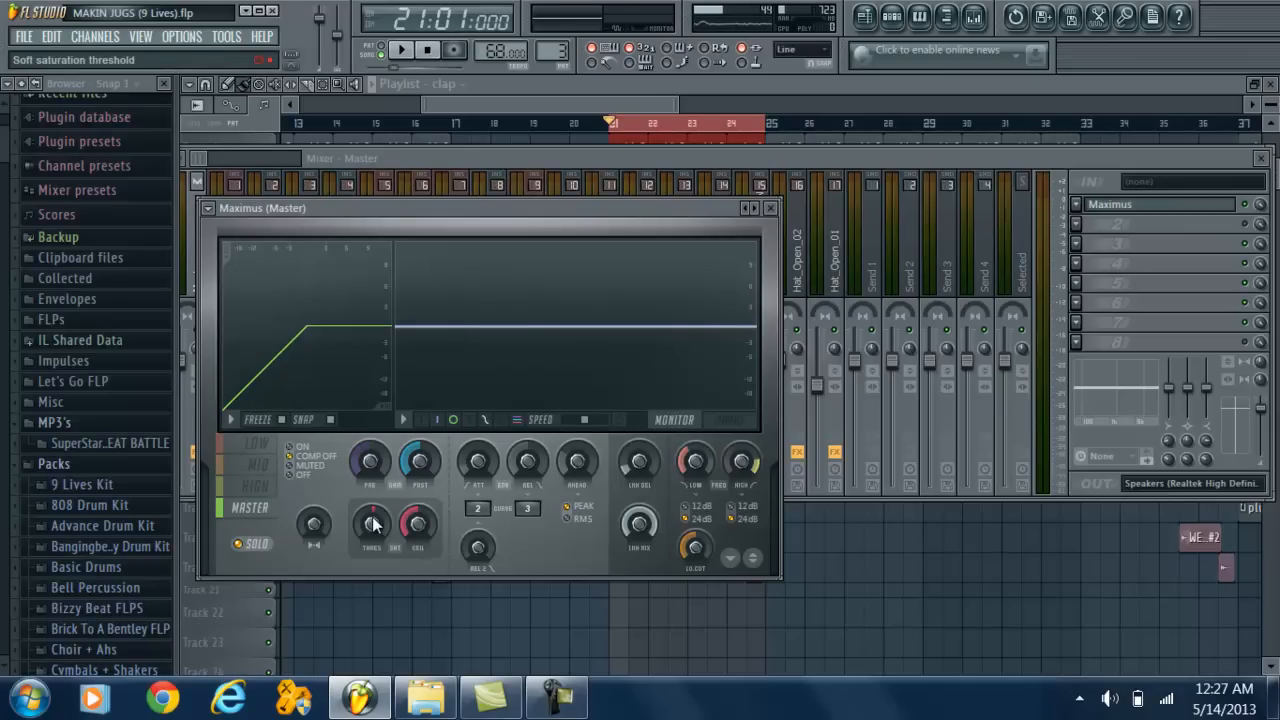
left_click_drag(389, 446, 372, 508)
- Open Fruity Parametric EQ 2 on the vybe809SingleKick mixer track, examine its curve and return to the mixer
left_click(504, 157)
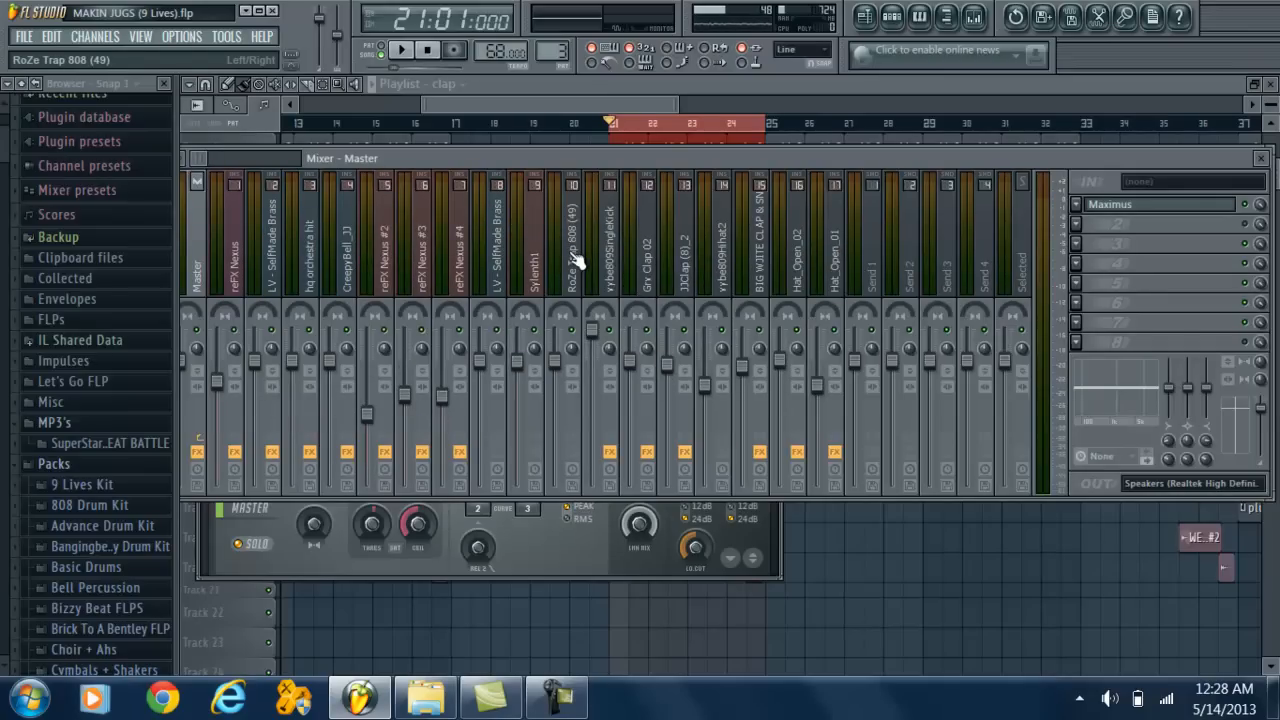
left_click(614, 252)
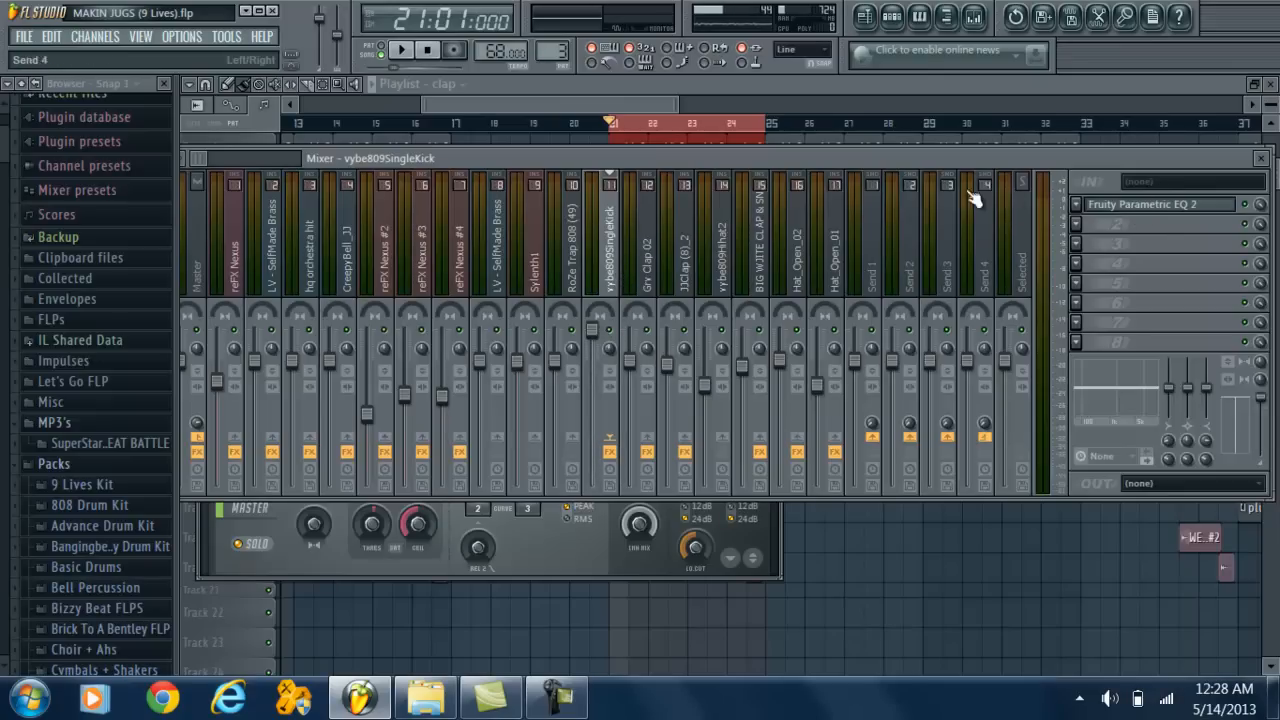
left_click(1112, 218)
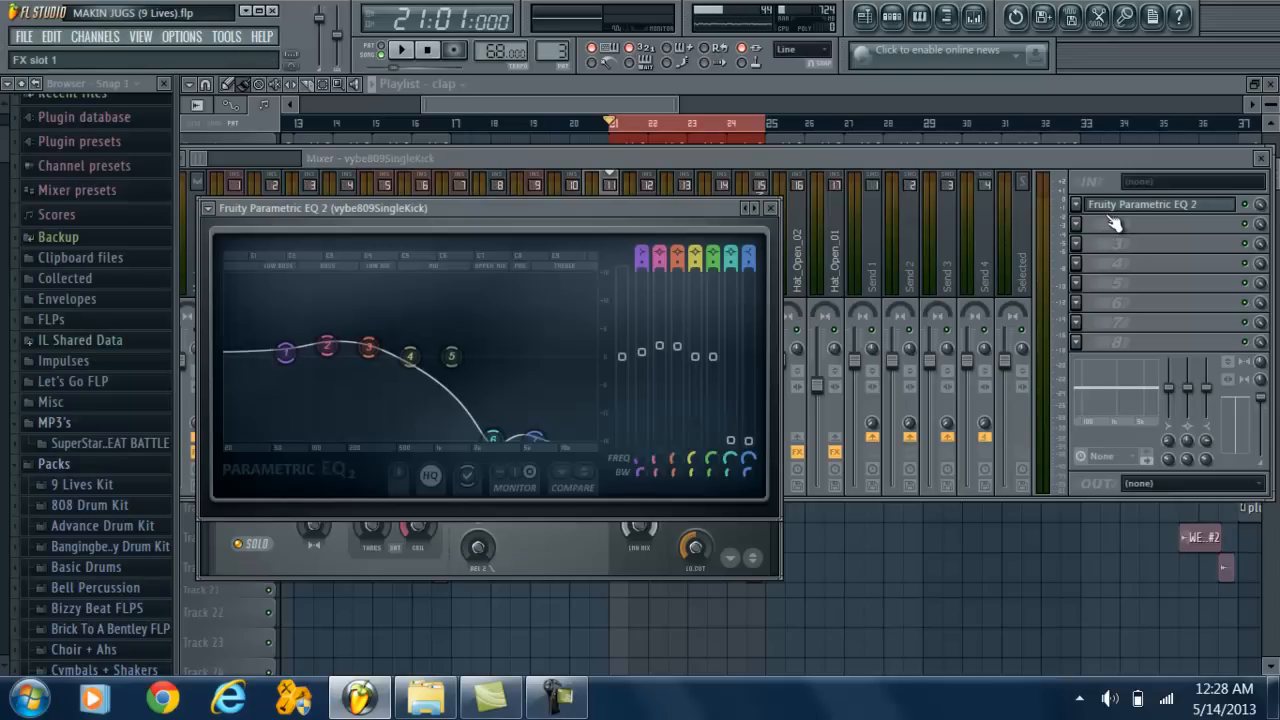
left_click(1062, 153)
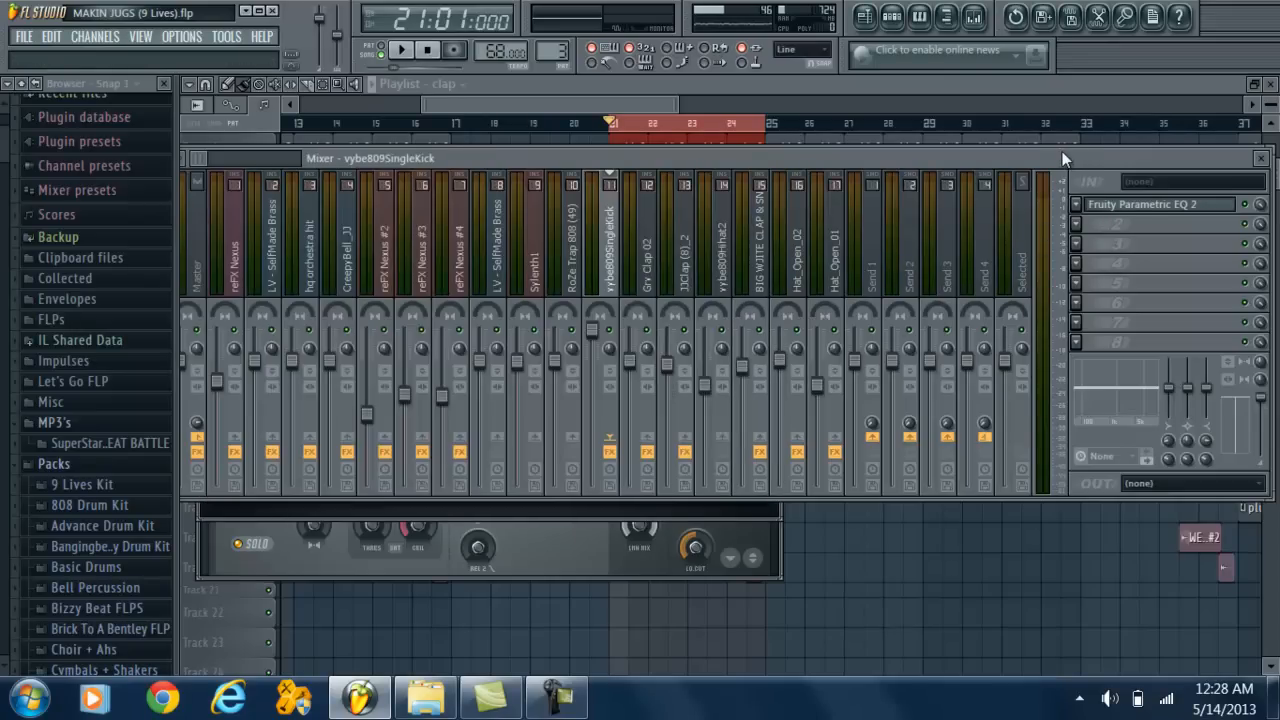
- Reopen Maximus on the Master track to review its master band settings, and return to the mixer
left_click(197, 226)
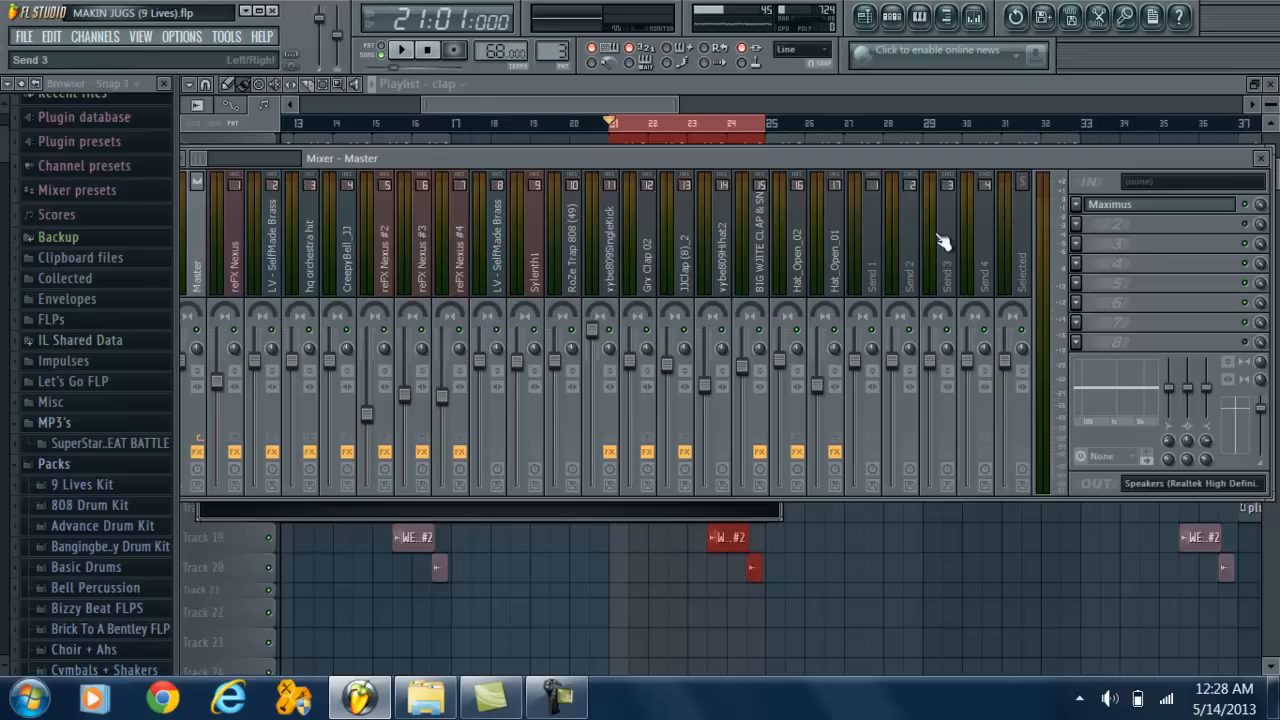
left_click(1165, 206)
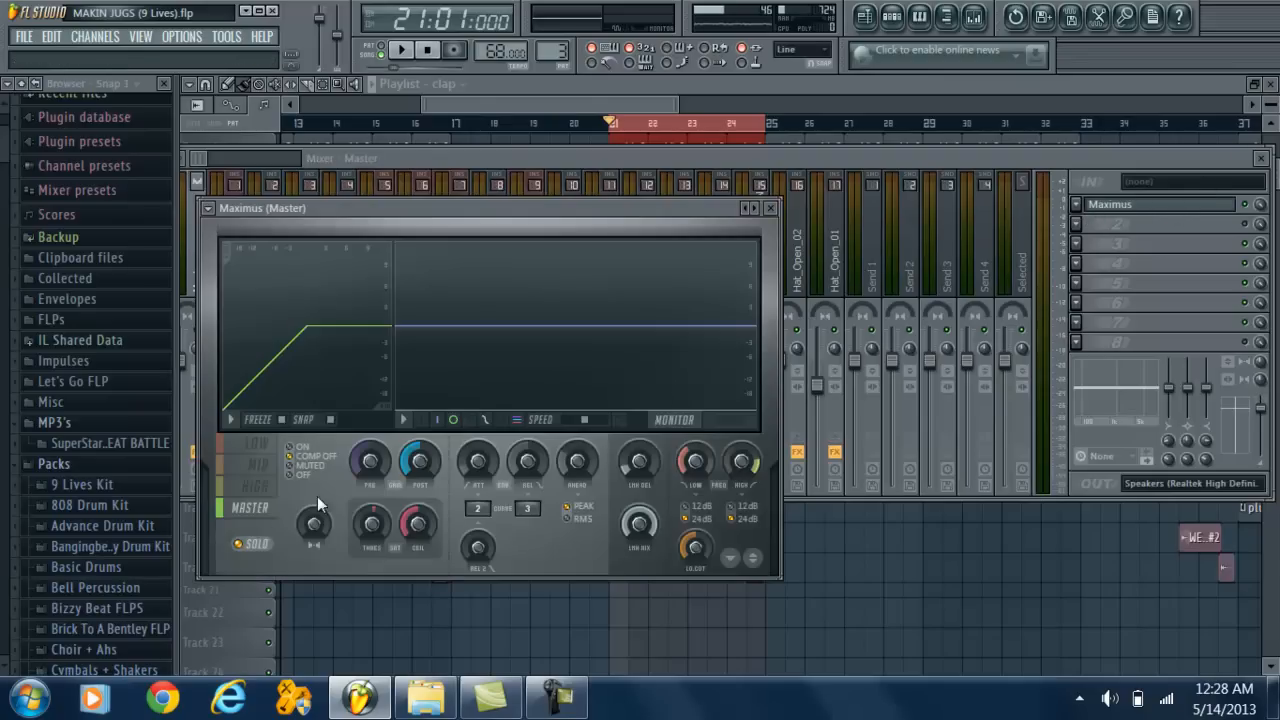
left_click(993, 160)
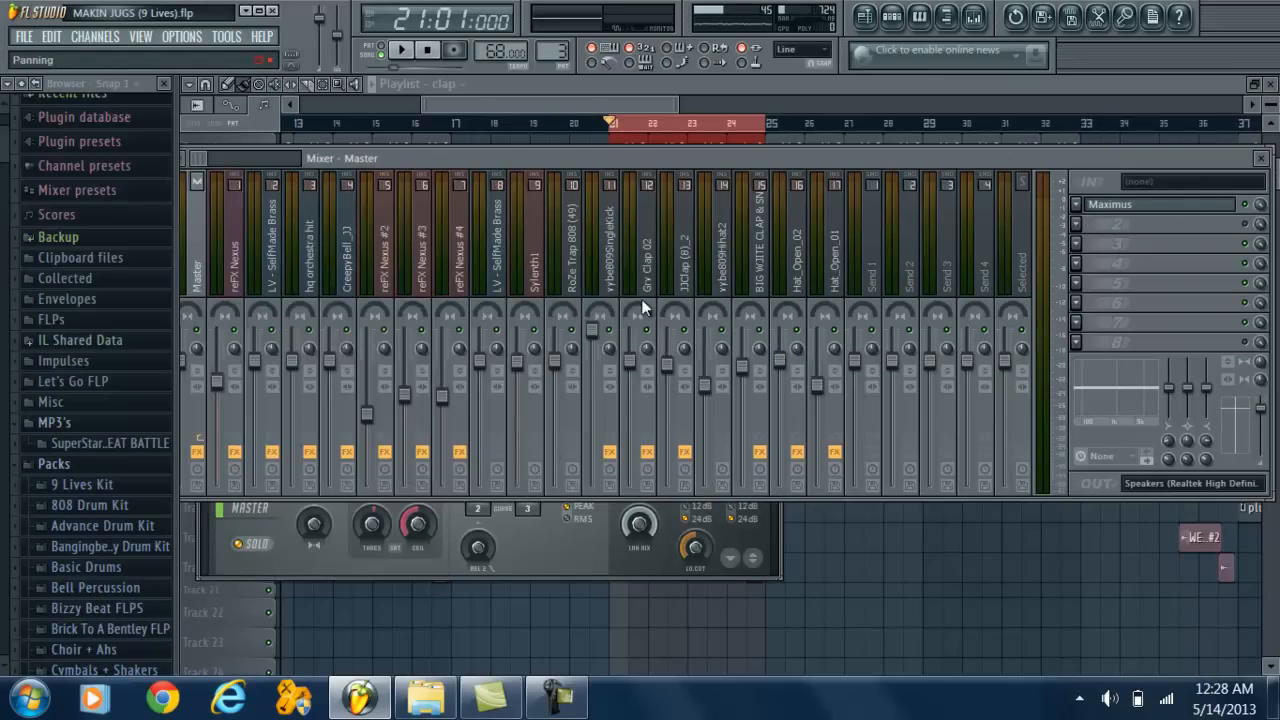
- Select the vybe809SingleKick mixer track, open the kick's channel settings and audition its sample
left_click(603, 265)
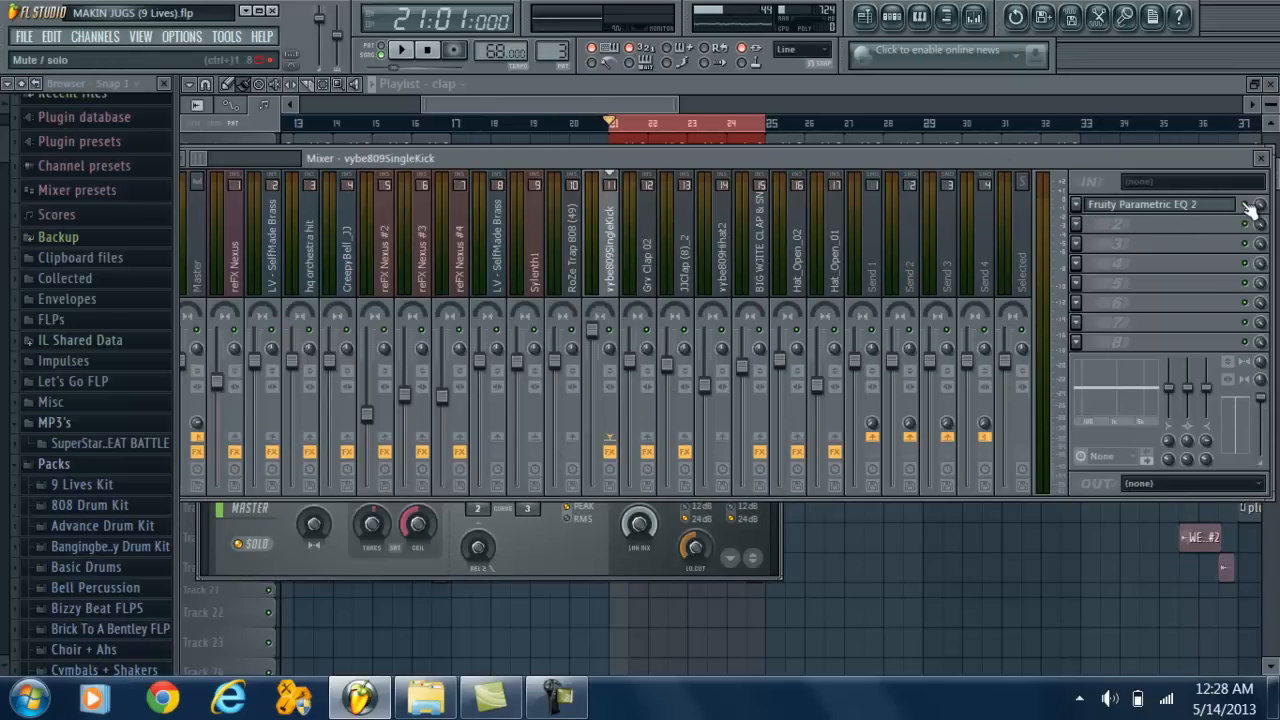
left_click(892, 17)
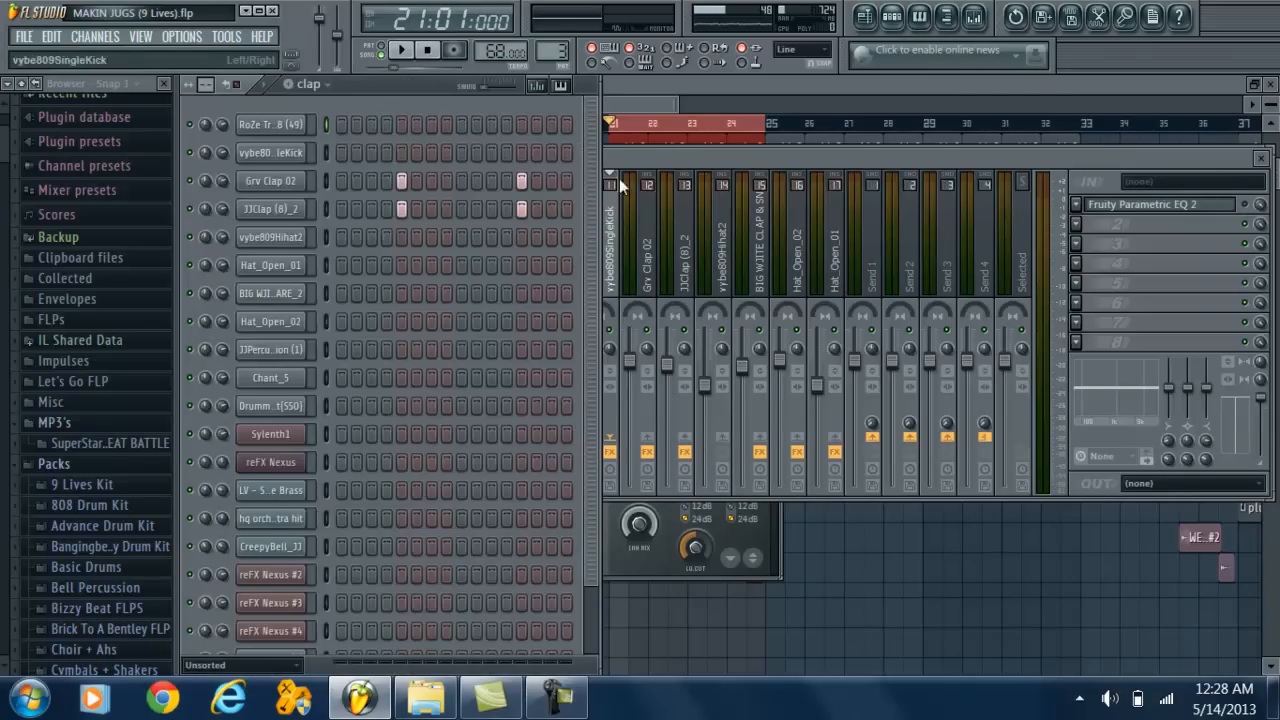
left_click(275, 153)
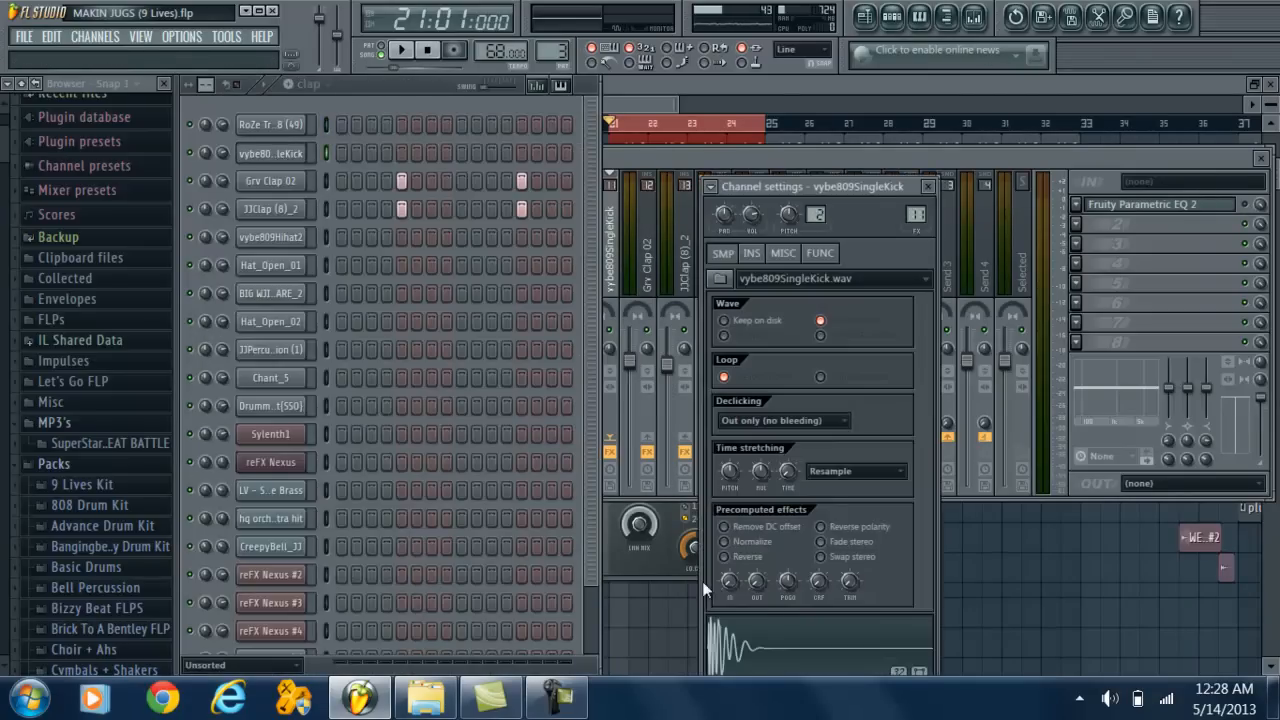
left_click(762, 628)
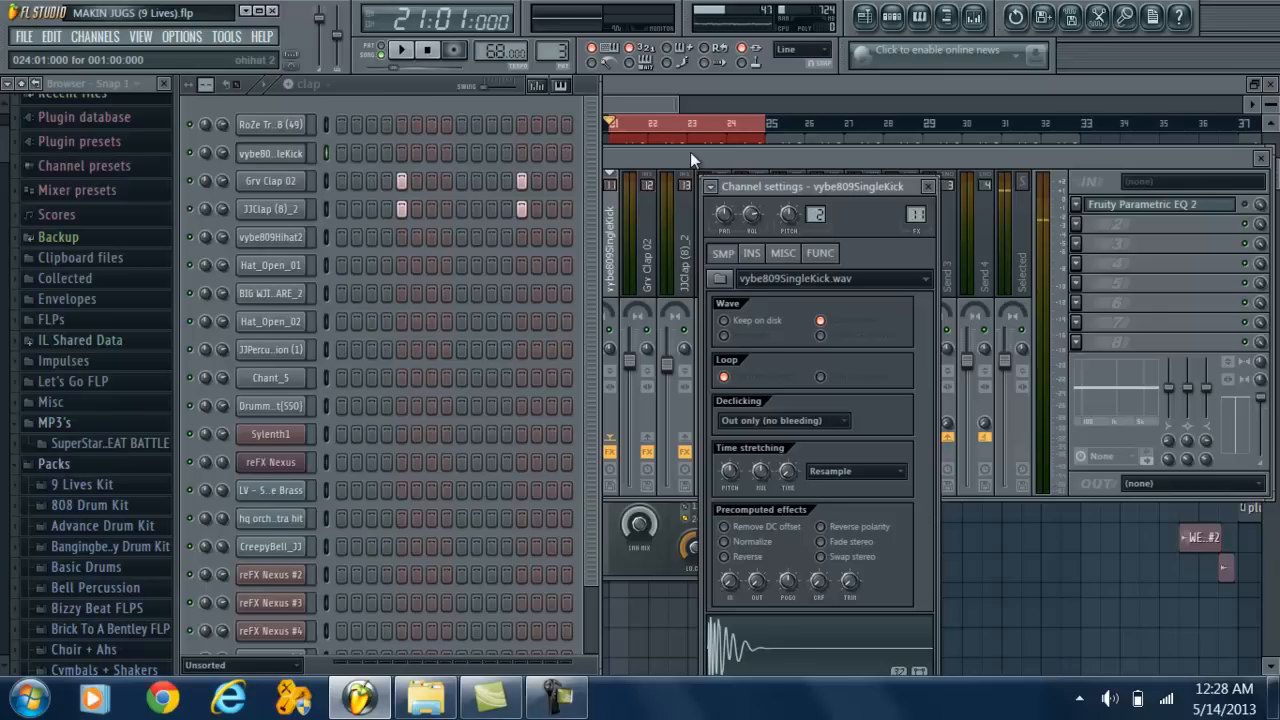
left_click(794, 648)
- Open the kick track's Fruity Parametric EQ 2 and audition the kick sample alongside it
left_click(761, 155)
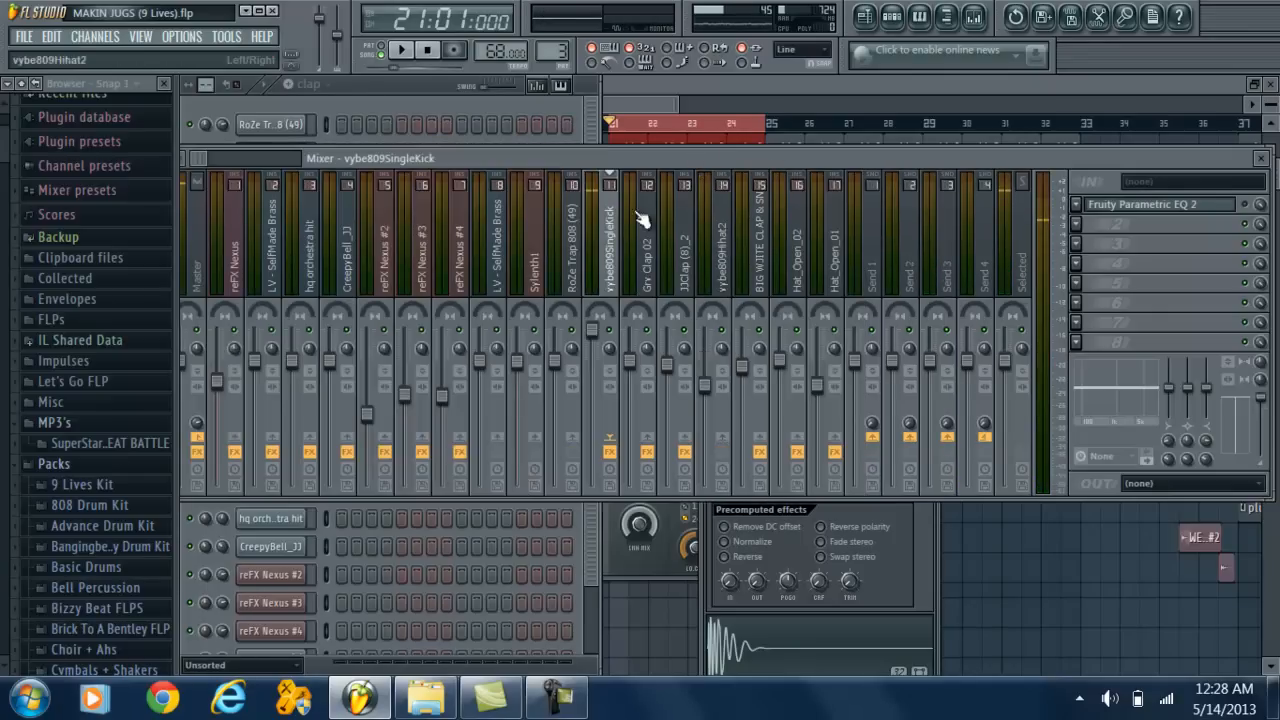
left_click(1145, 205)
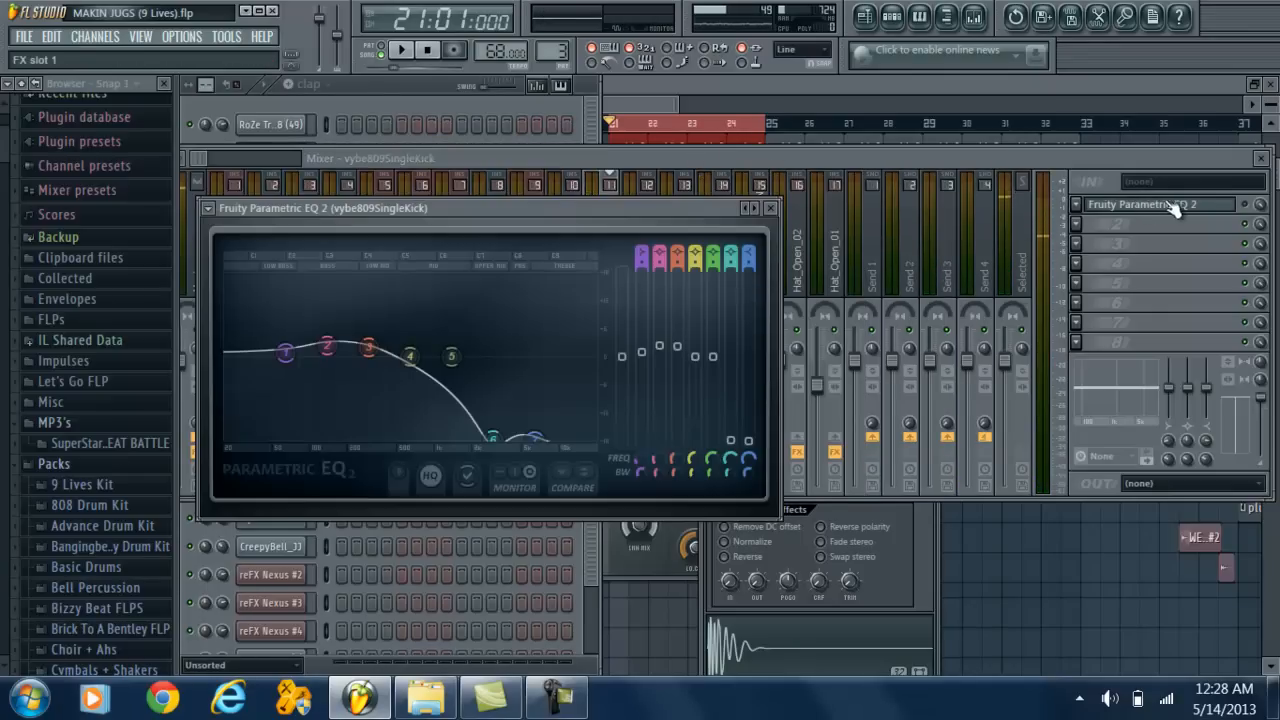
left_click(816, 650)
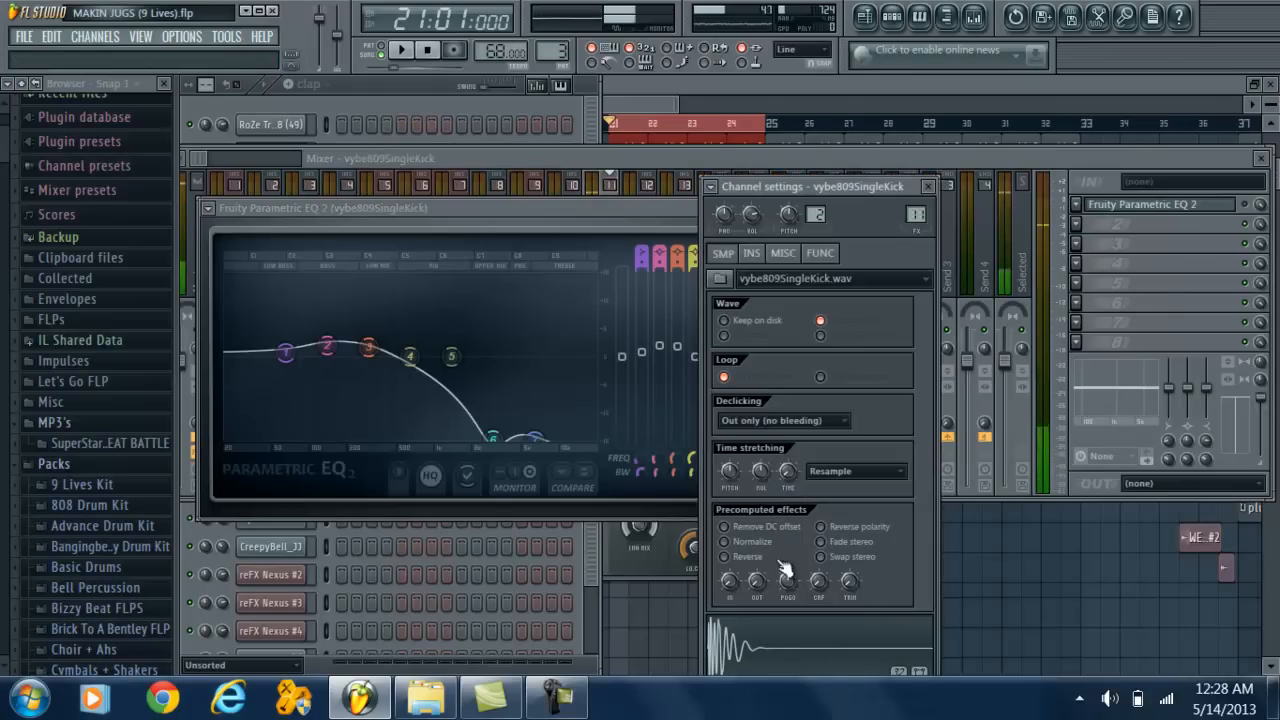
left_click(874, 156)
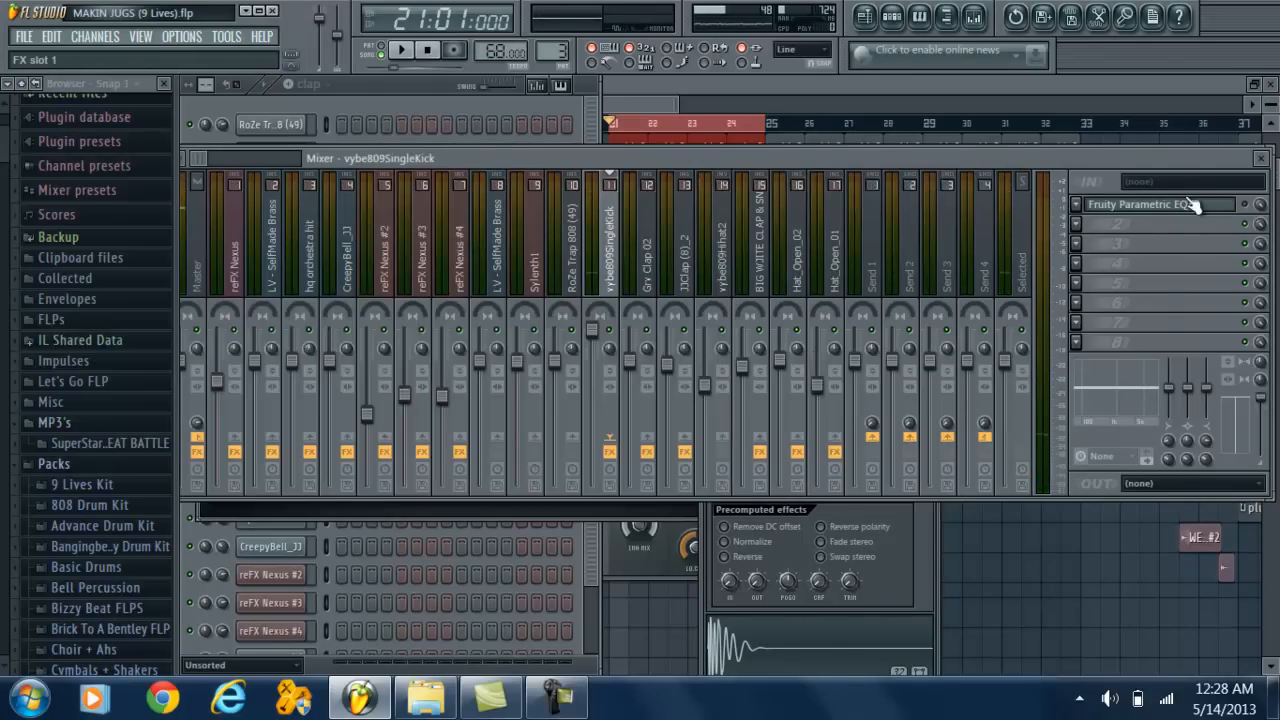
- Audition the kick sample again, recheck its EQ band levels and inspect the RoZe Trap 808 (49) mixer track
left_click(848, 624)
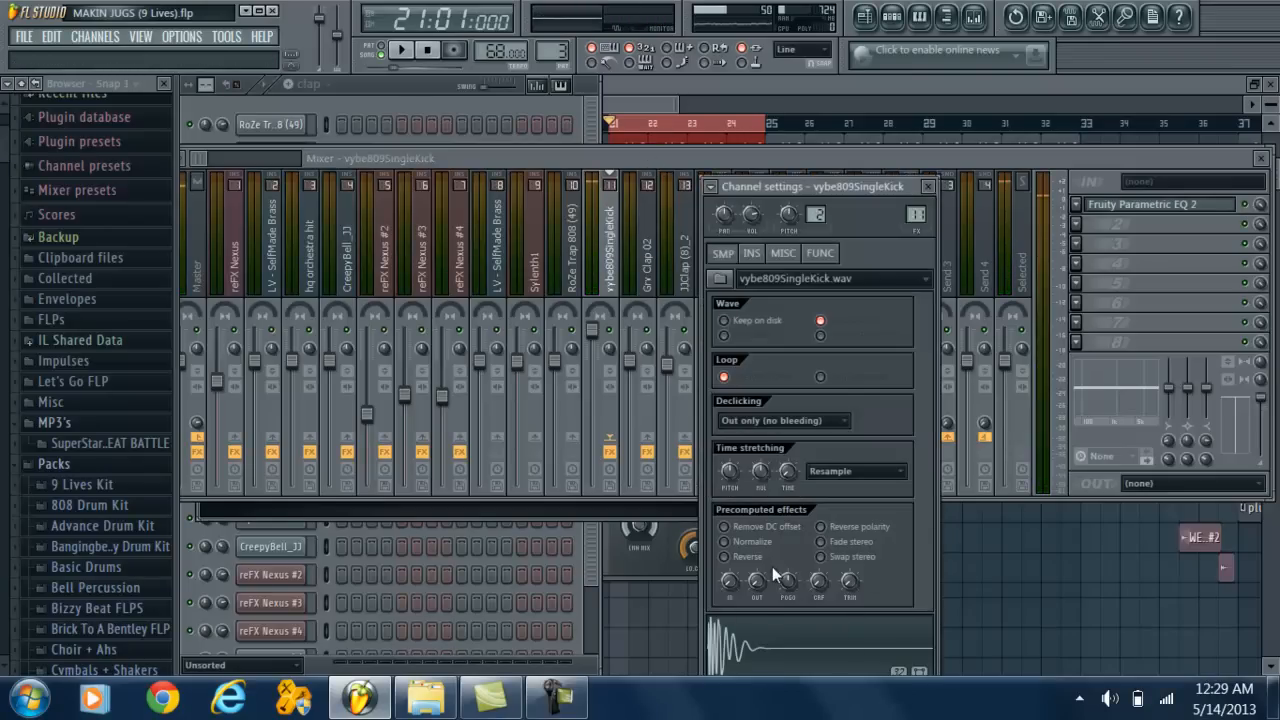
left_click(1140, 204)
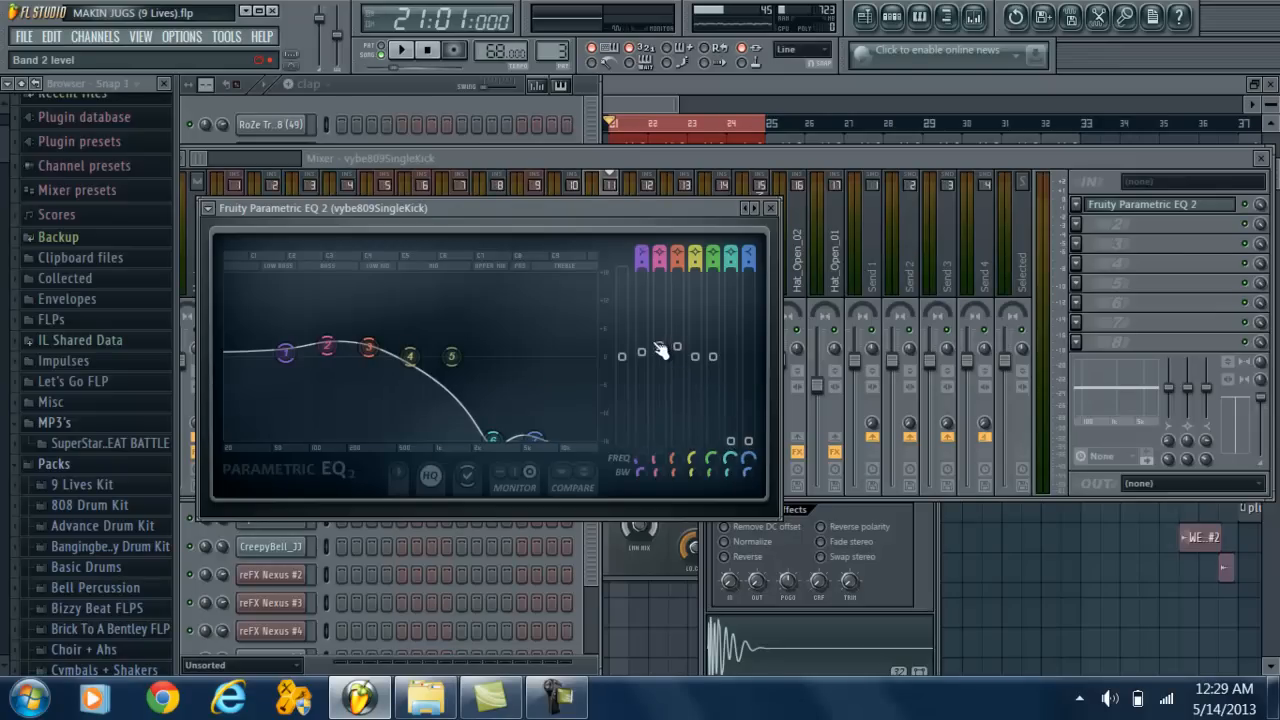
left_click(827, 638)
left_click(572, 150)
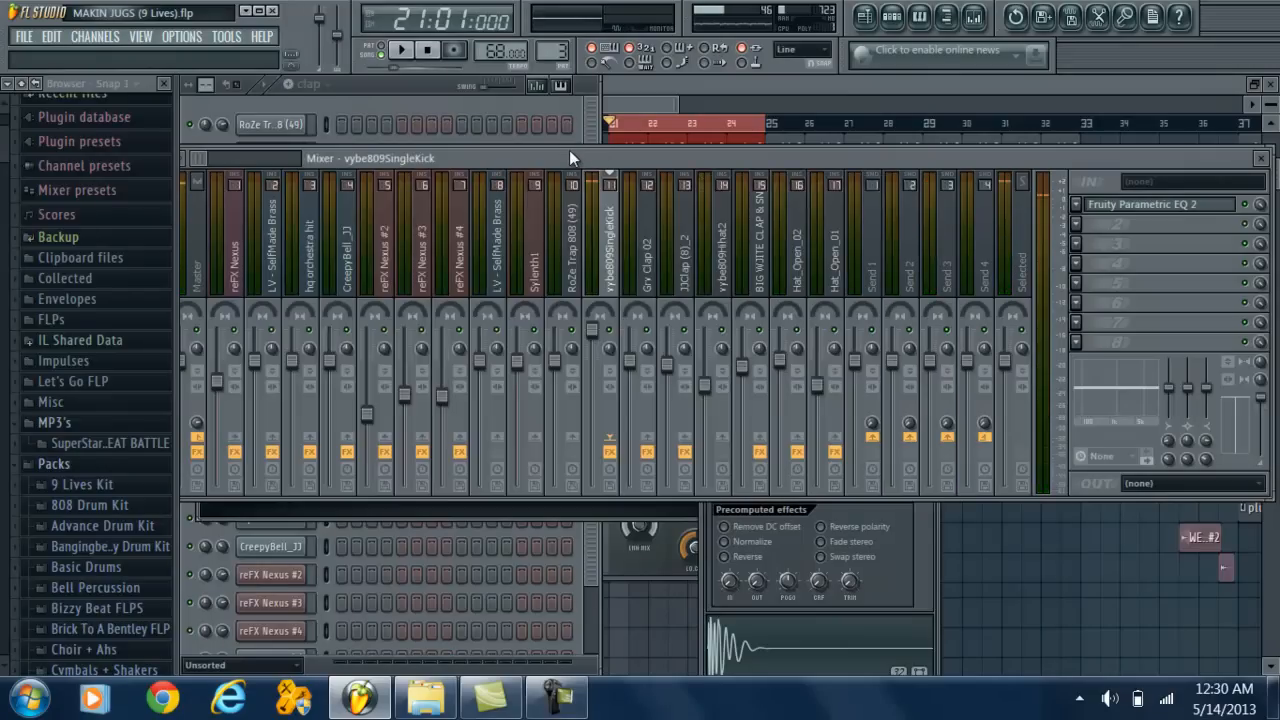
left_click(572, 248)
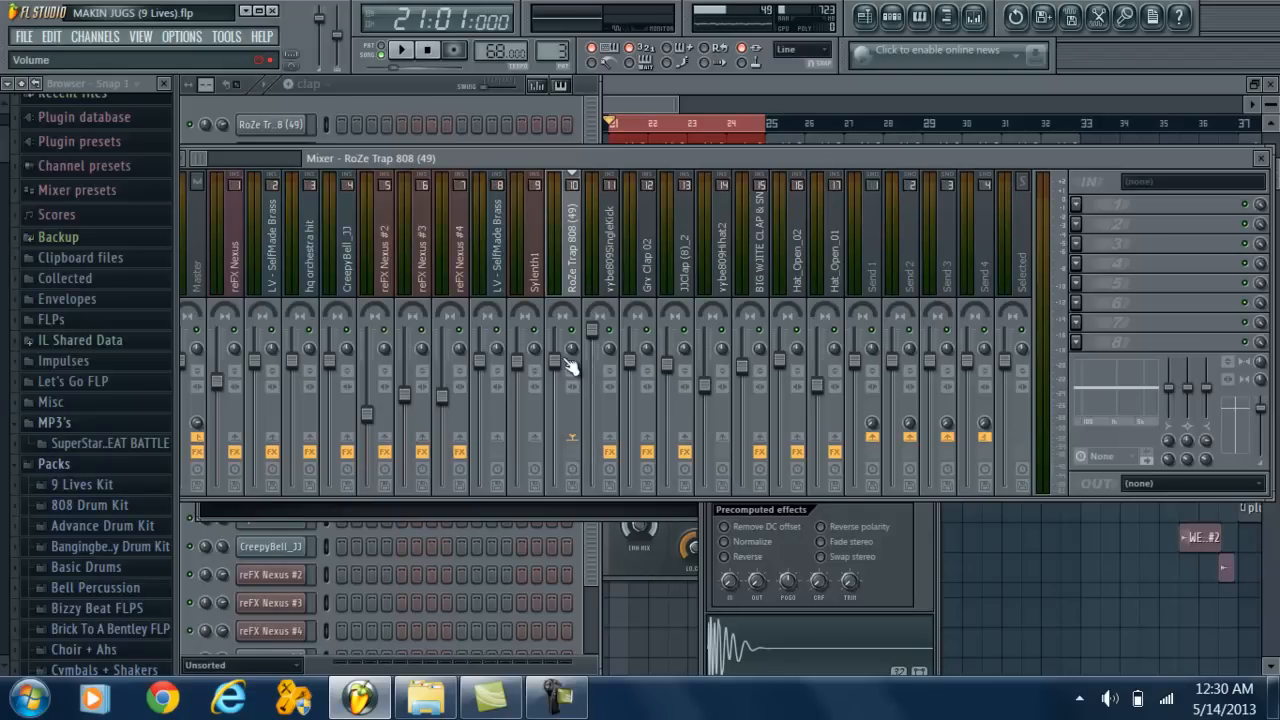
- Return to the start of the playlist, clear the selected bars and reset playback to bar 1
left_click(383, 108)
left_click(625, 102)
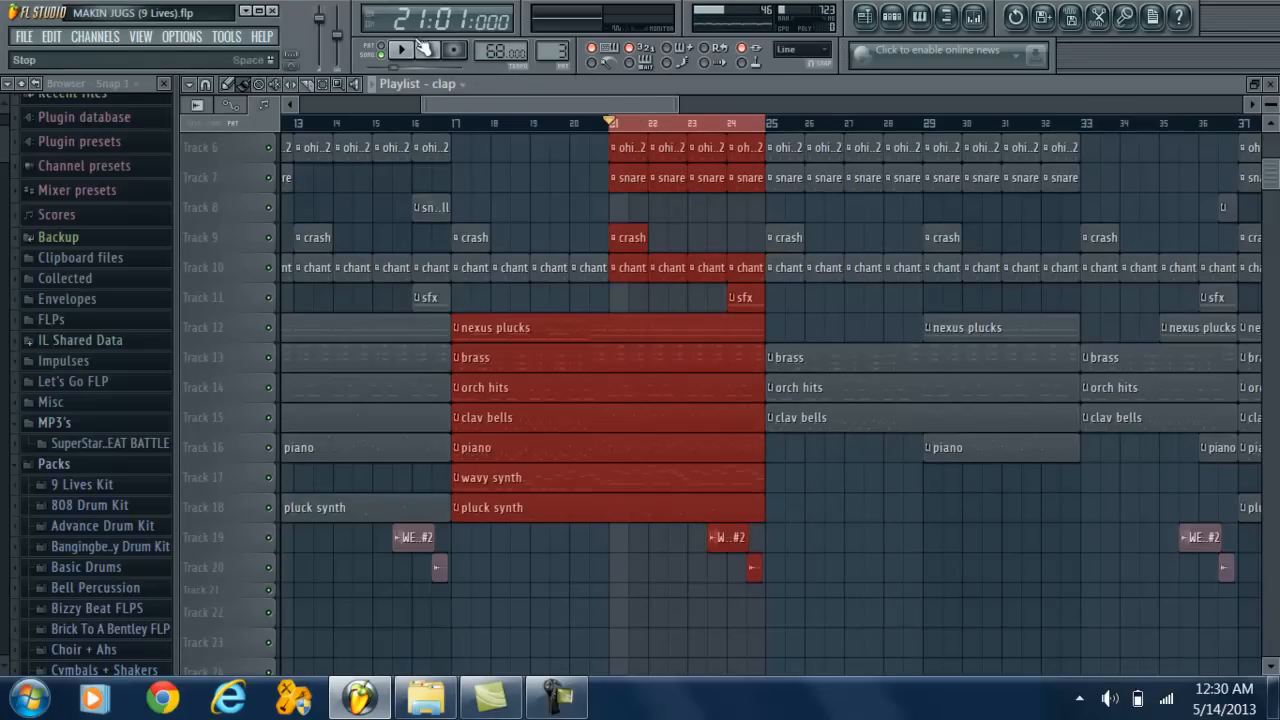
left_click_drag(488, 104, 348, 120)
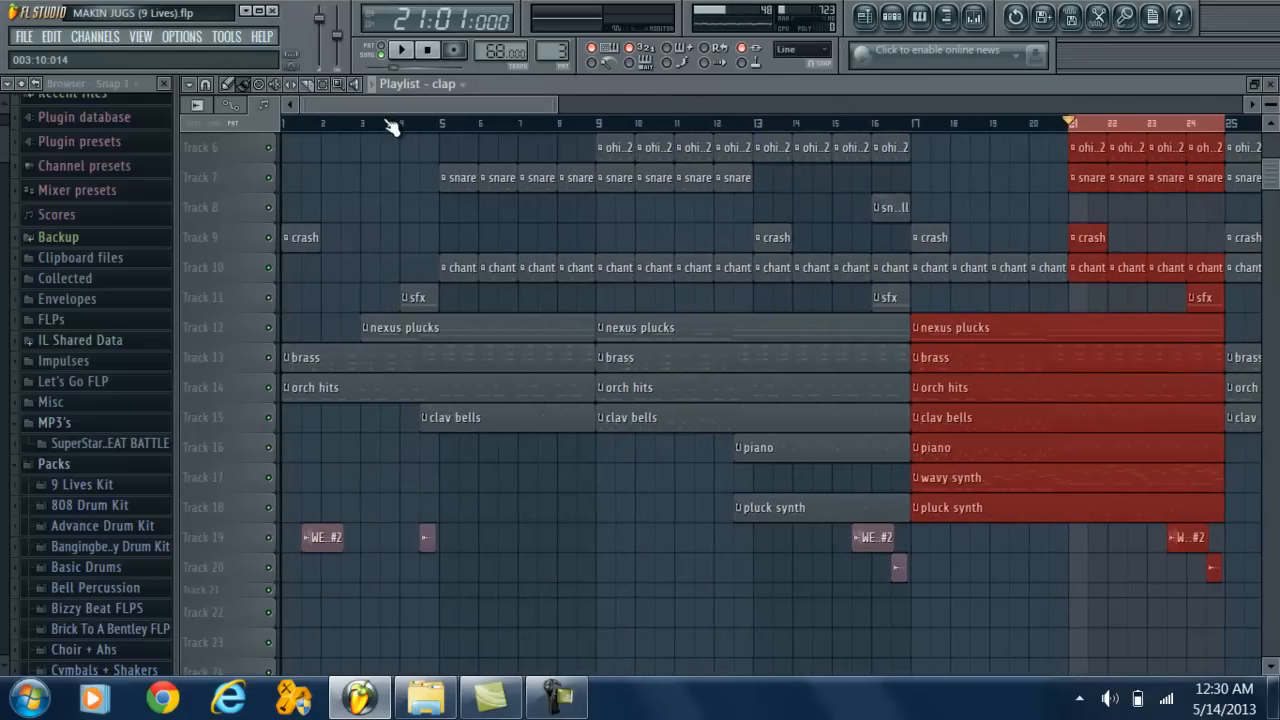
left_click(388, 122)
left_click(430, 50)
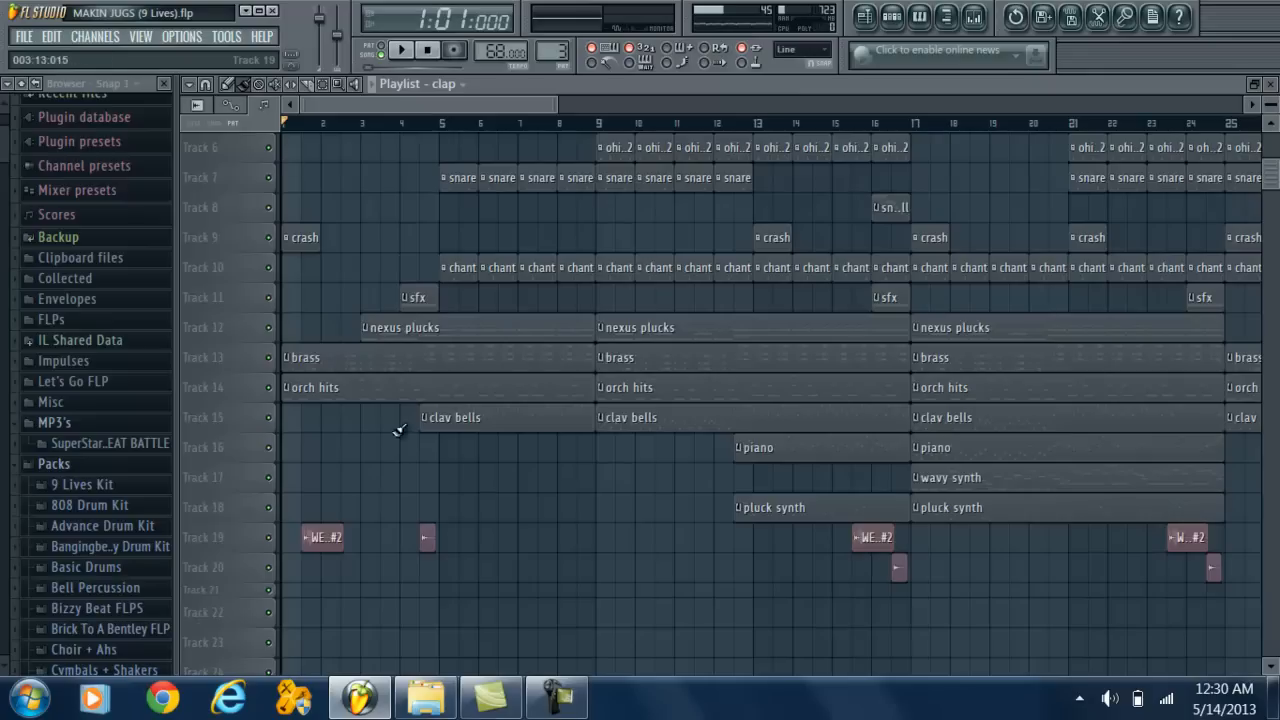
left_click(550, 706)
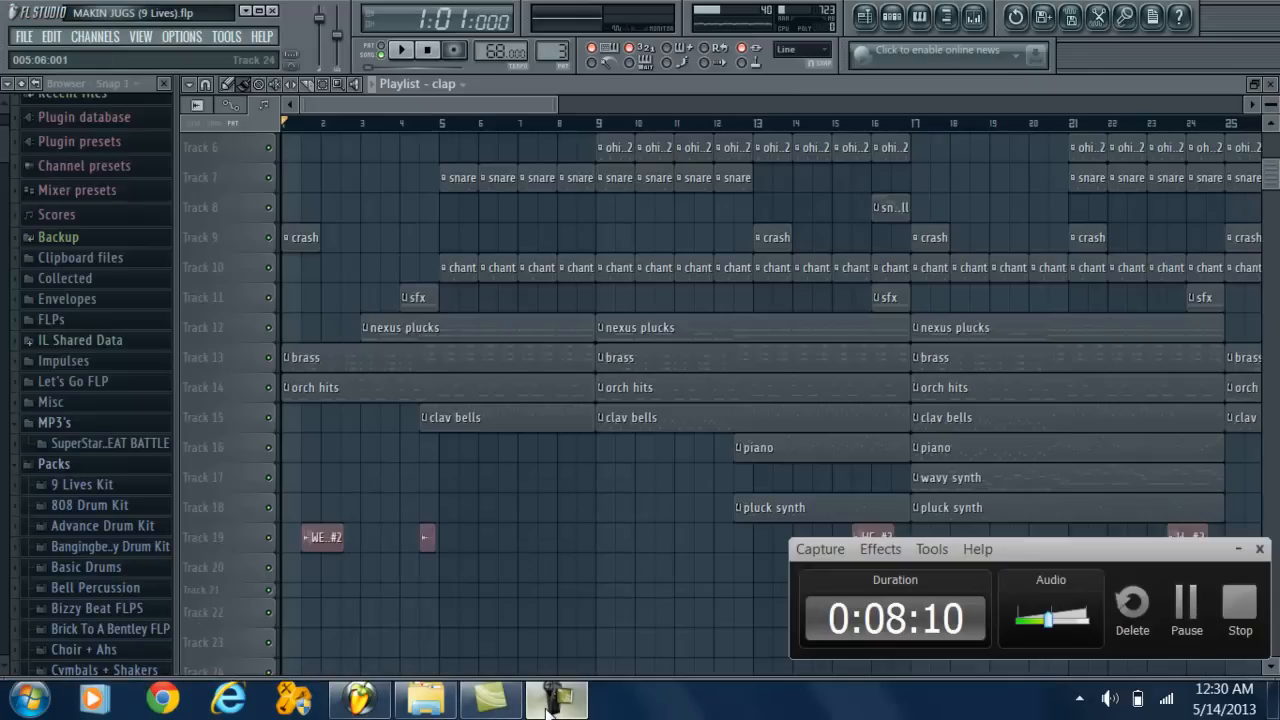
left_click(548, 708)
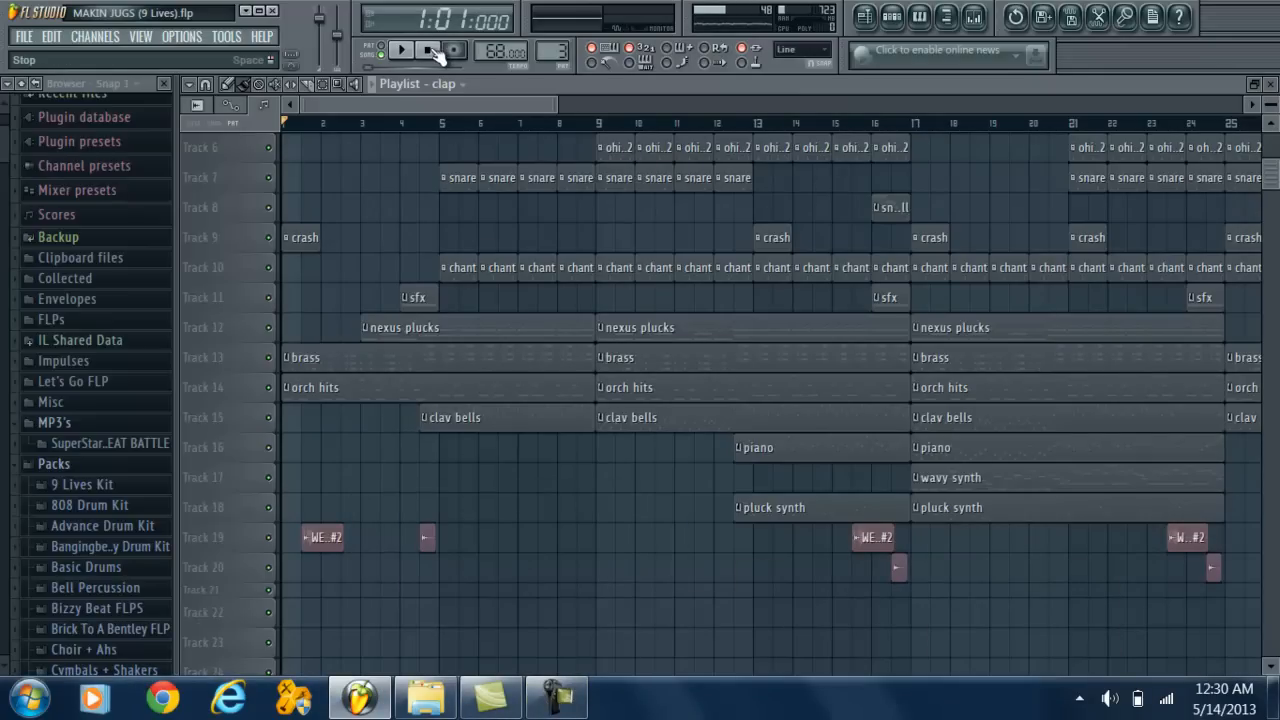
- Set the audio buffer length to 8192 samples in the audio settings and close them
left_click(182, 36)
left_click(213, 94)
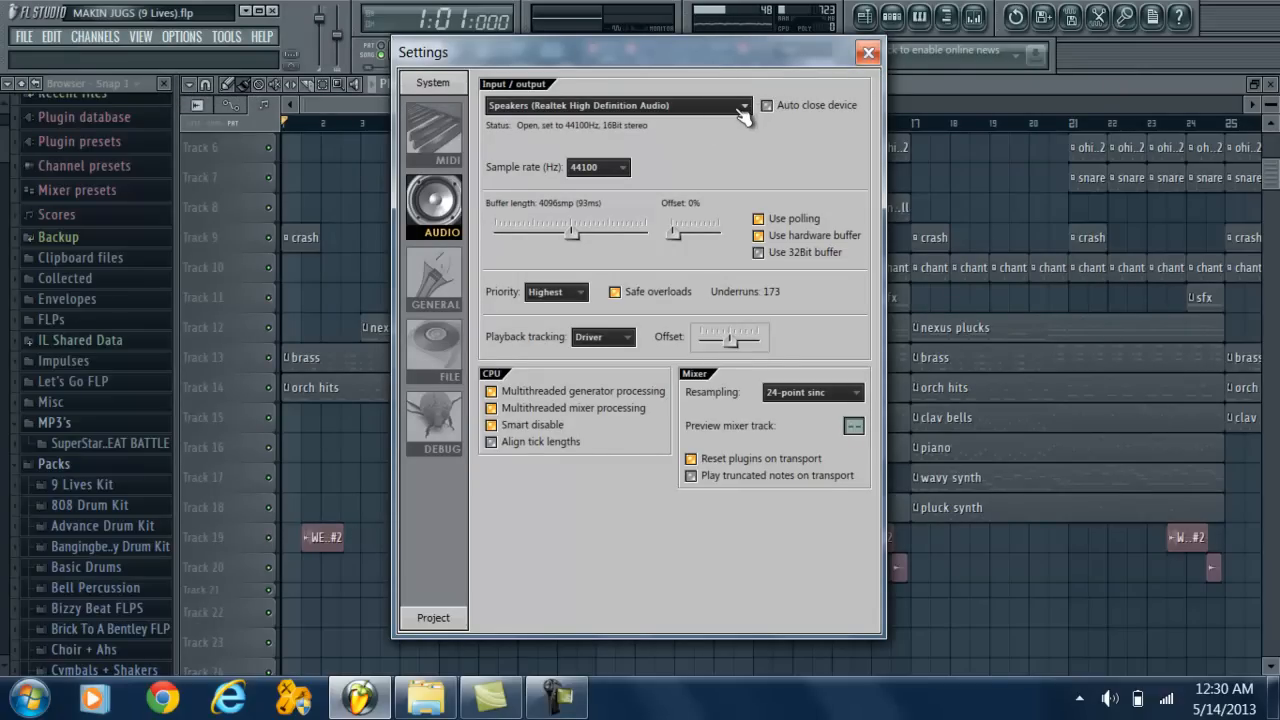
left_click_drag(575, 235, 686, 243)
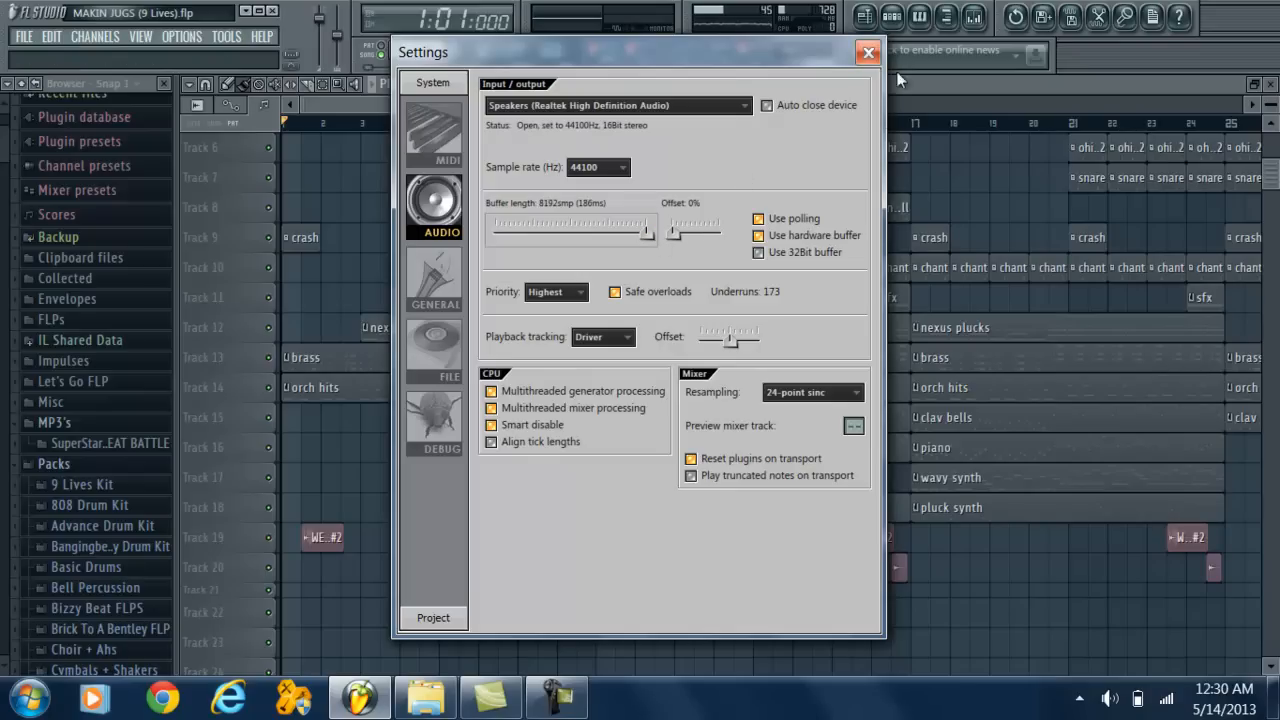
left_click(868, 54)
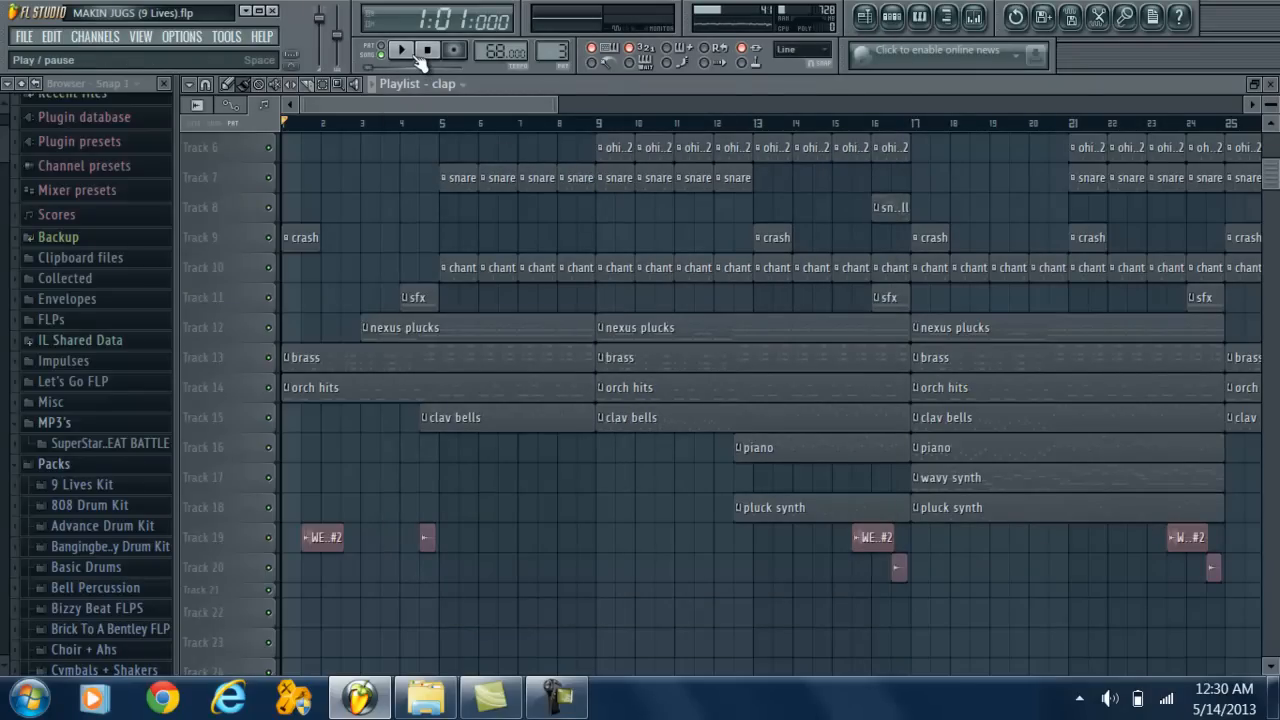
- Play the full mix from bar 1 to audition the beat, and stop playback
left_click(417, 57)
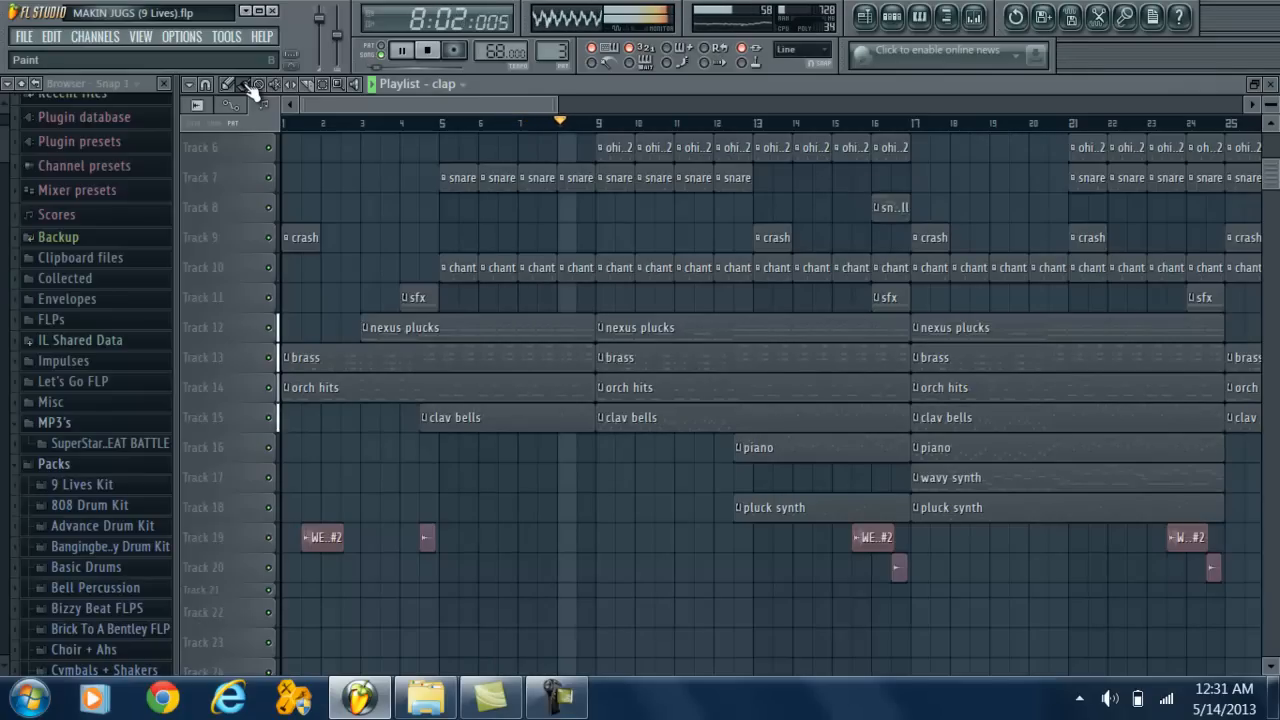
left_click(430, 52)
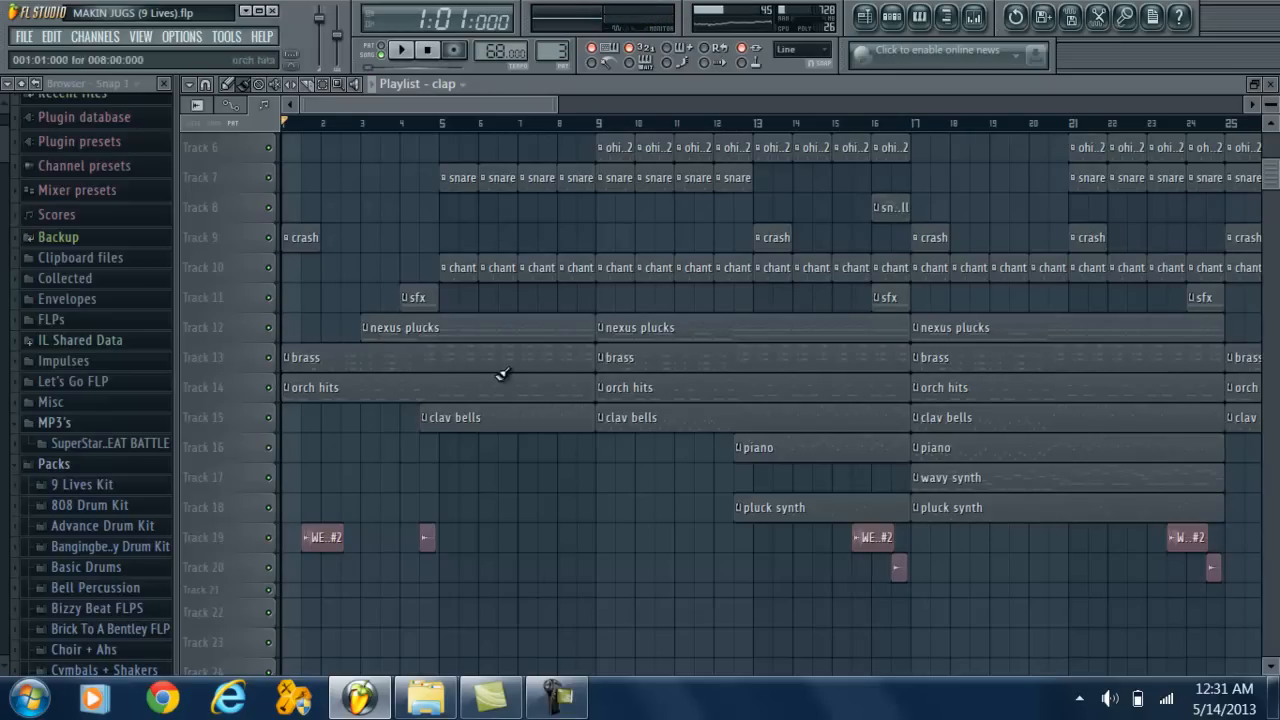
mouse_move(557, 697)
left_click(567, 622)
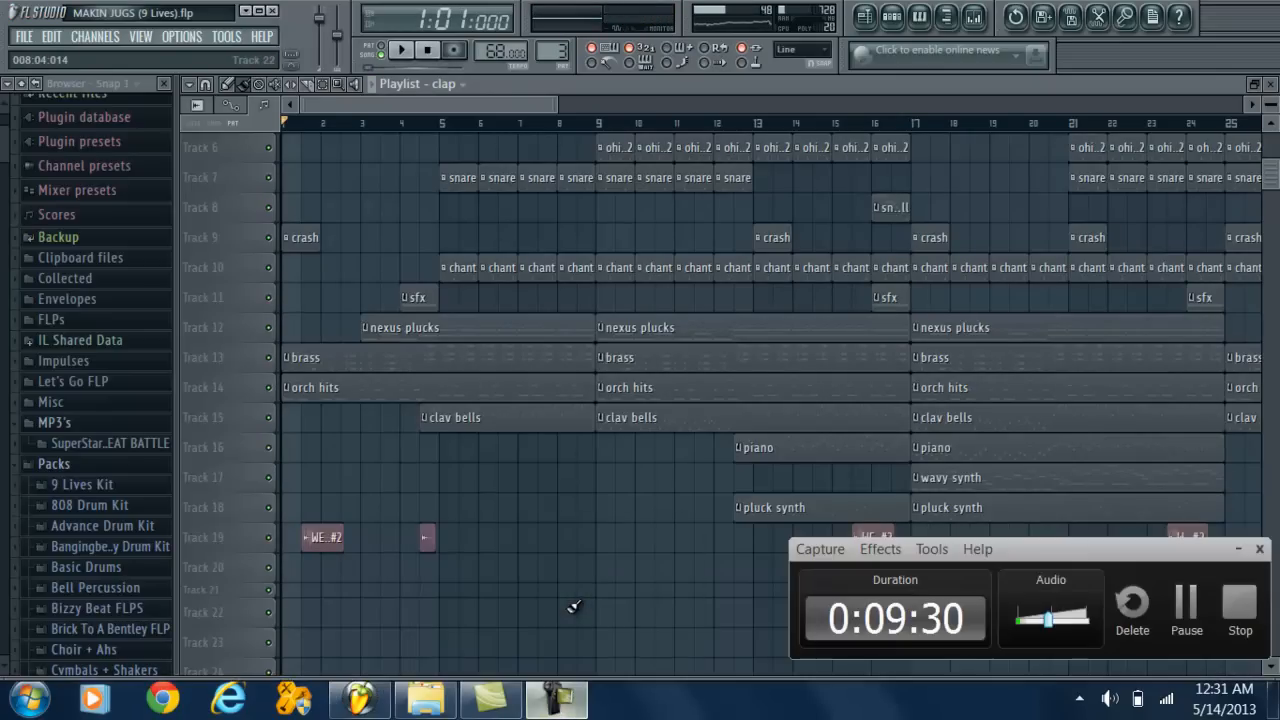
left_click(1237, 550)
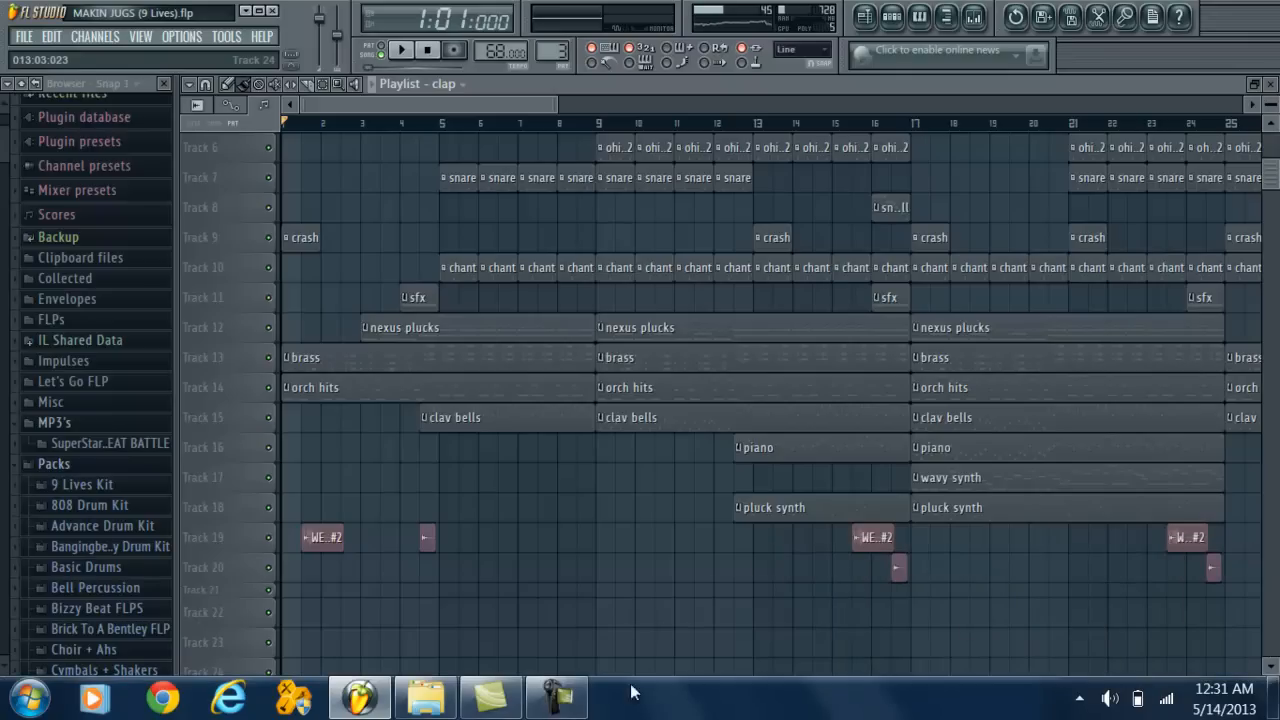
mouse_move(430, 708)
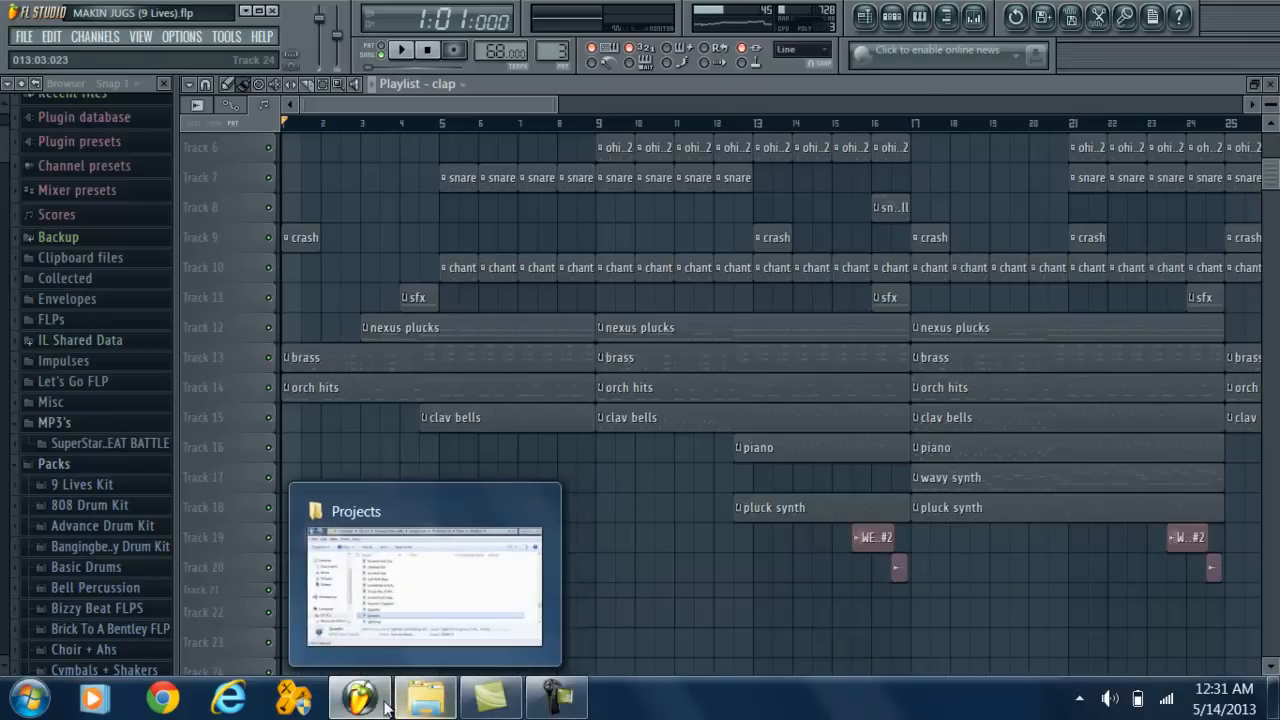
mouse_move(378, 706)
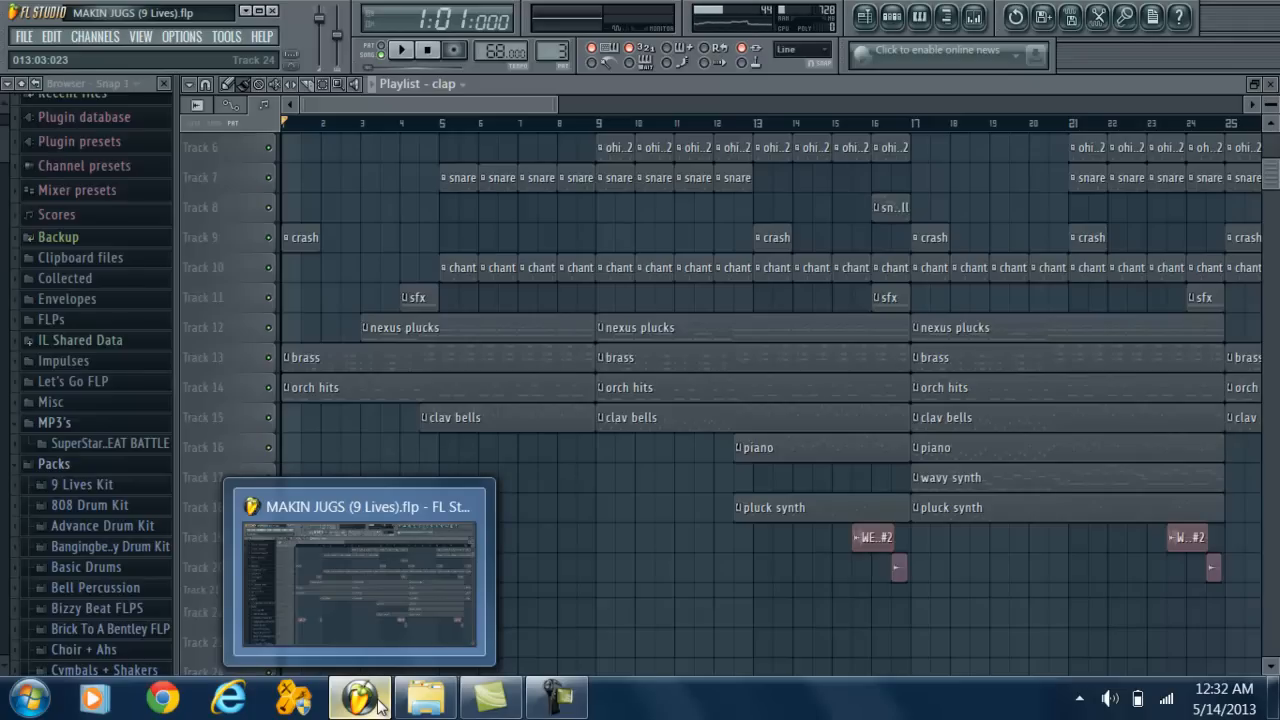
left_click(333, 535)
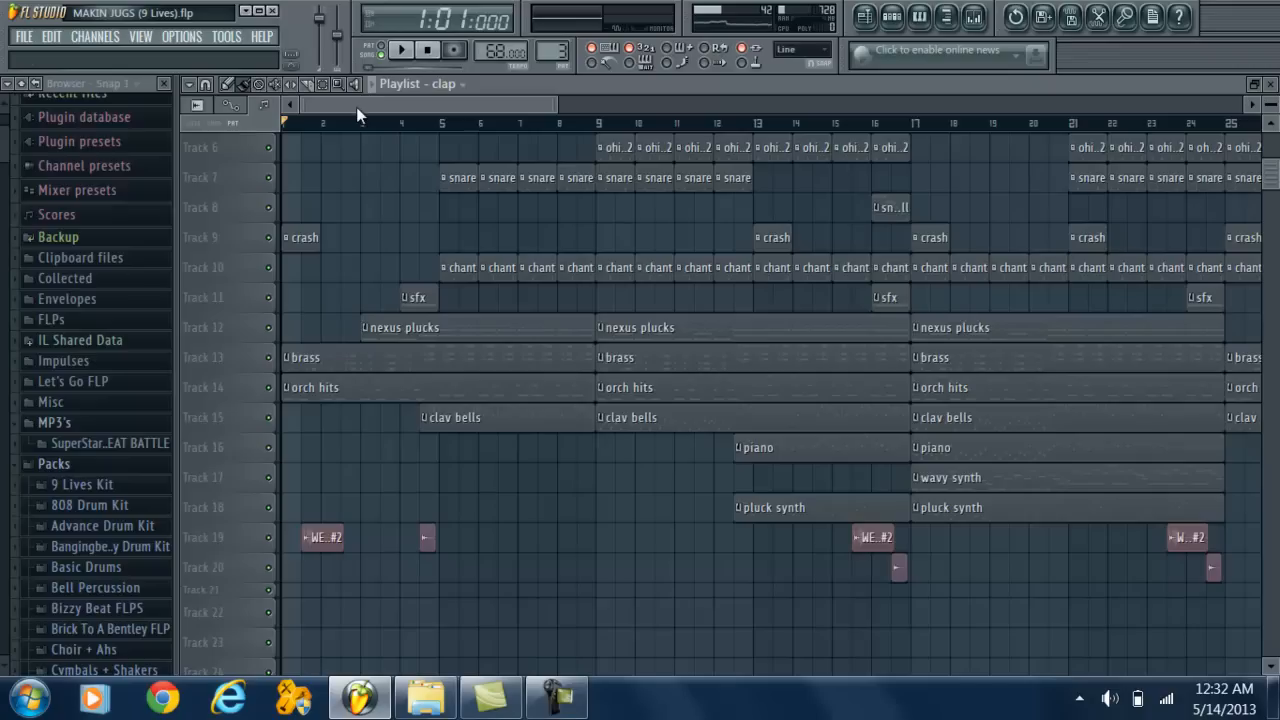
left_click_drag(356, 107, 330, 107)
mouse_move(550, 698)
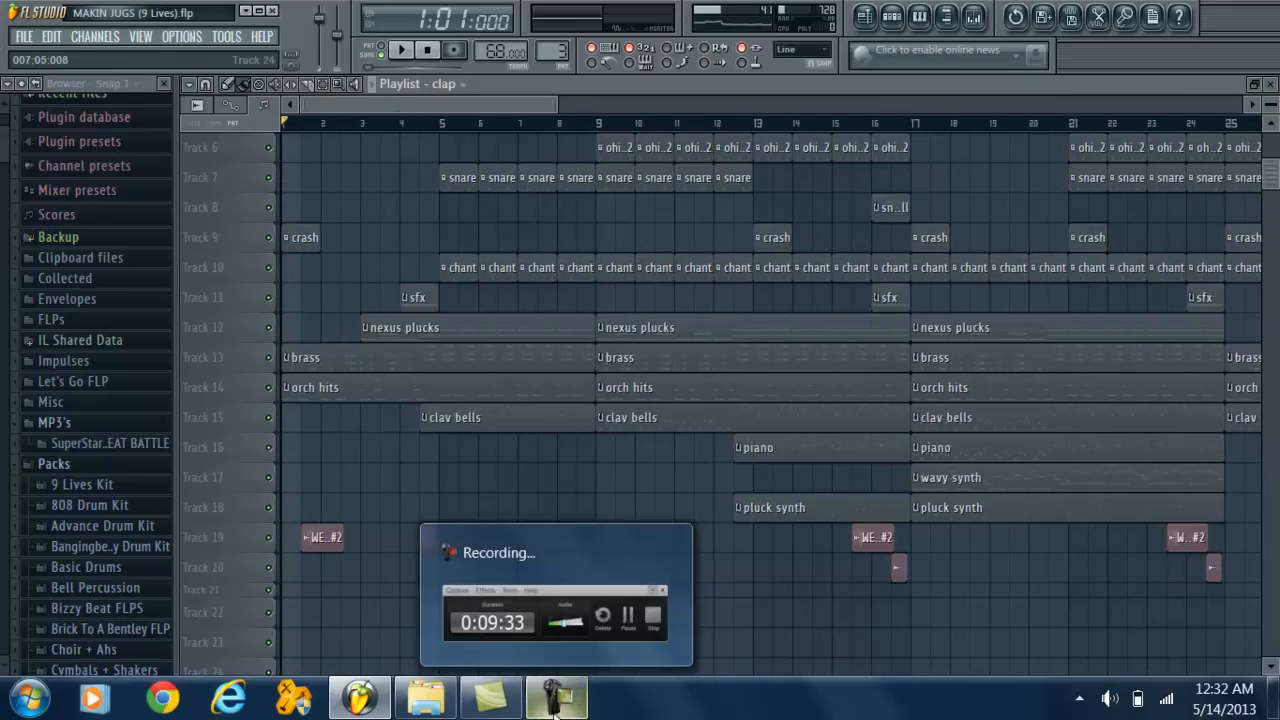
left_click(521, 613)
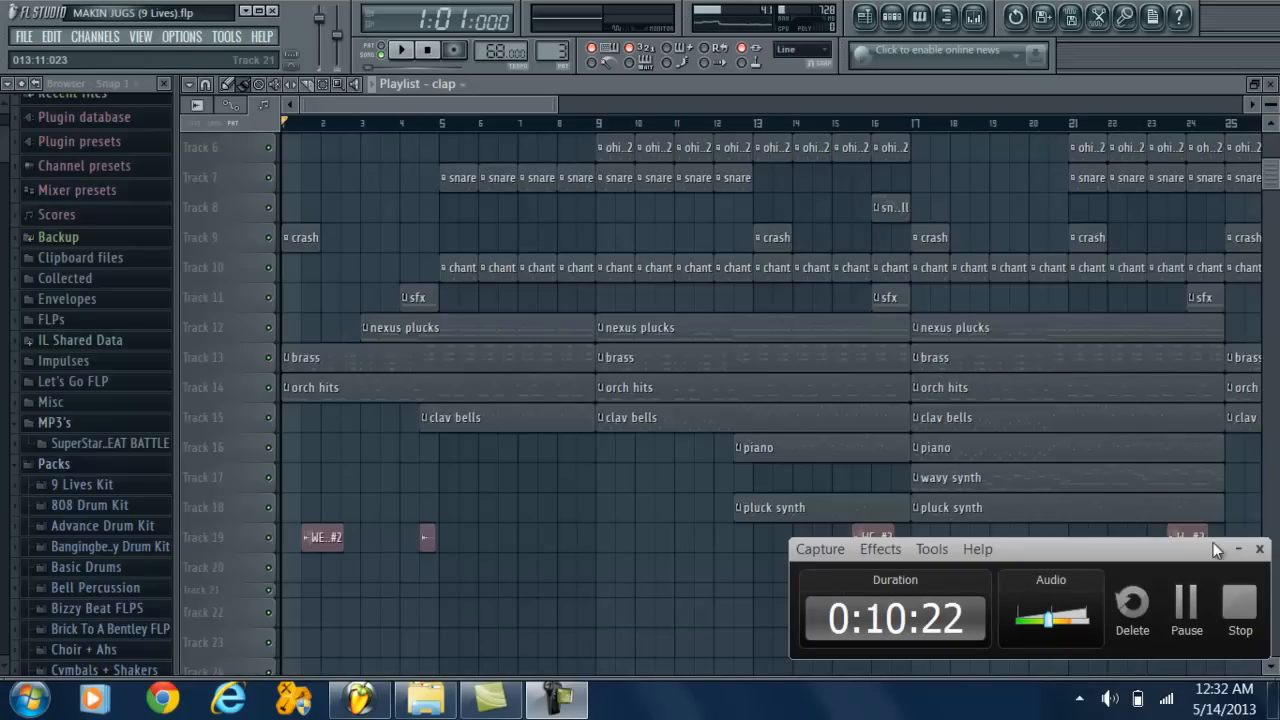